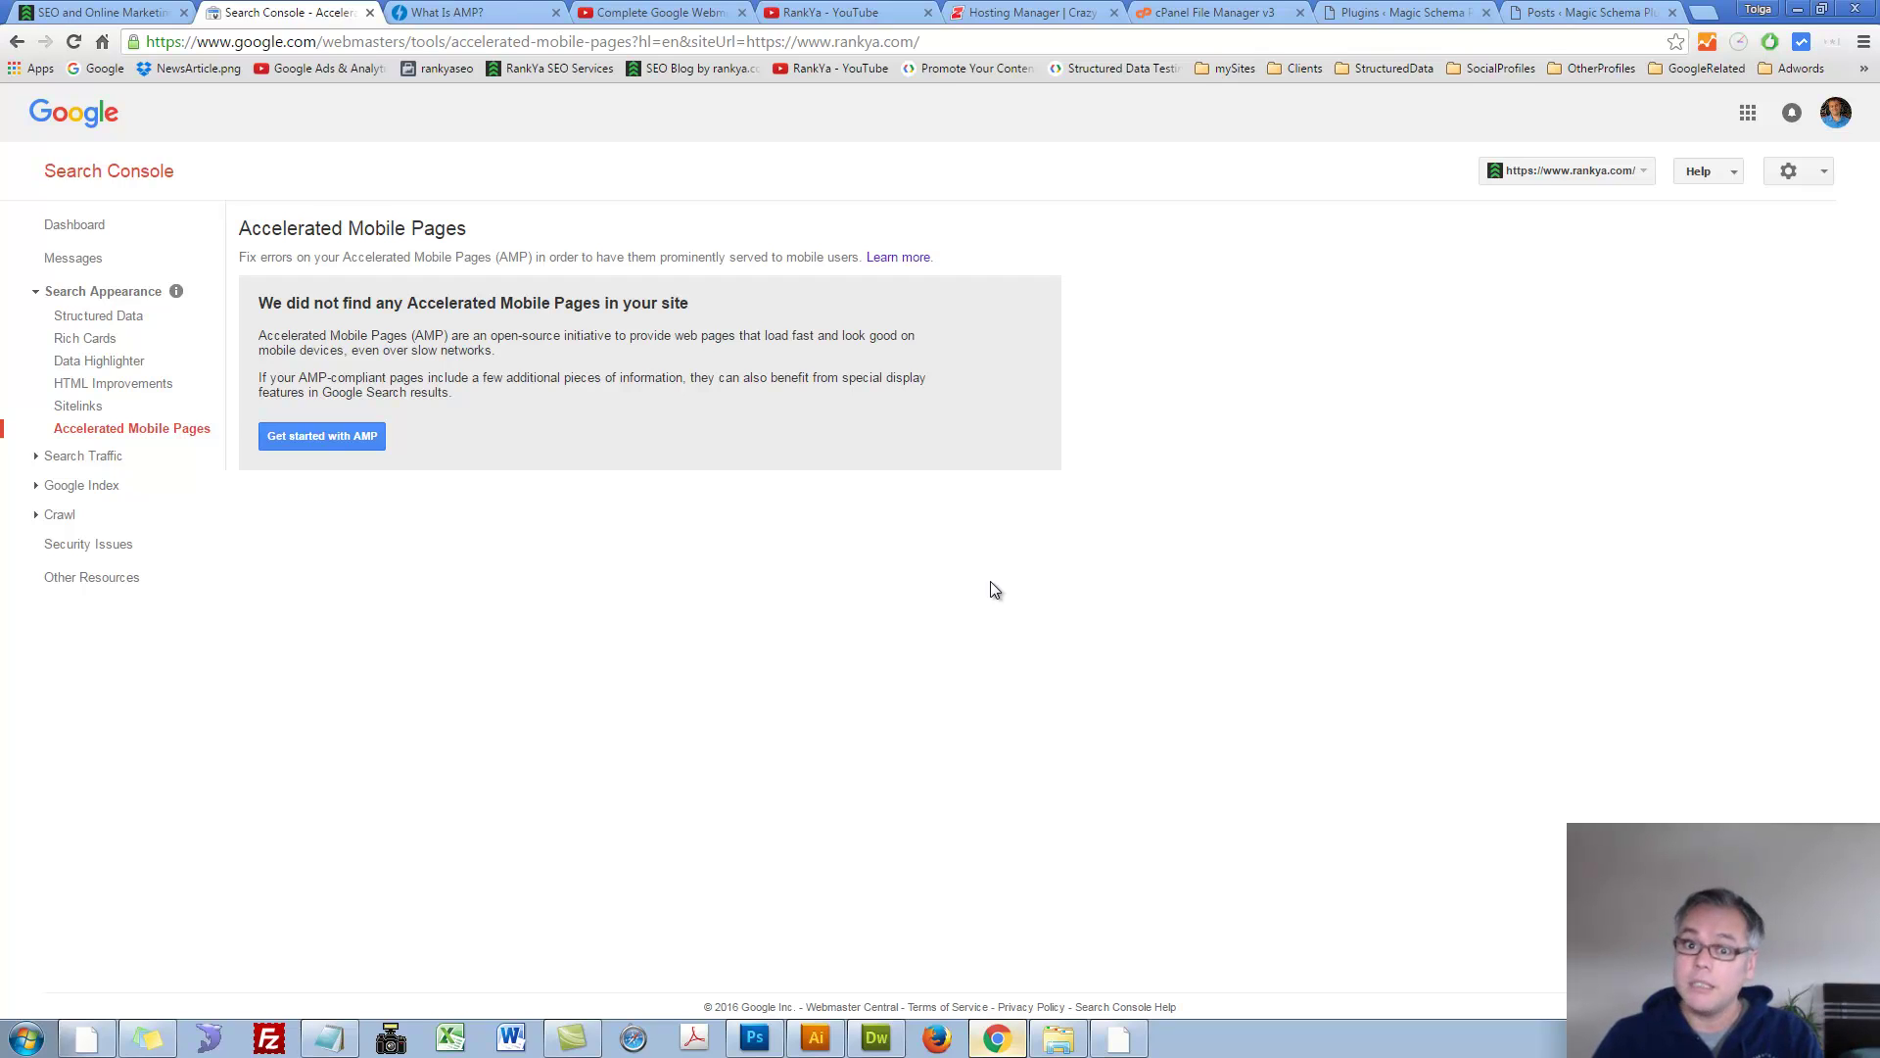
- Open Google's AMP search guidelines and the AMP report help in new tabs, then view the guidelines
click(313, 439)
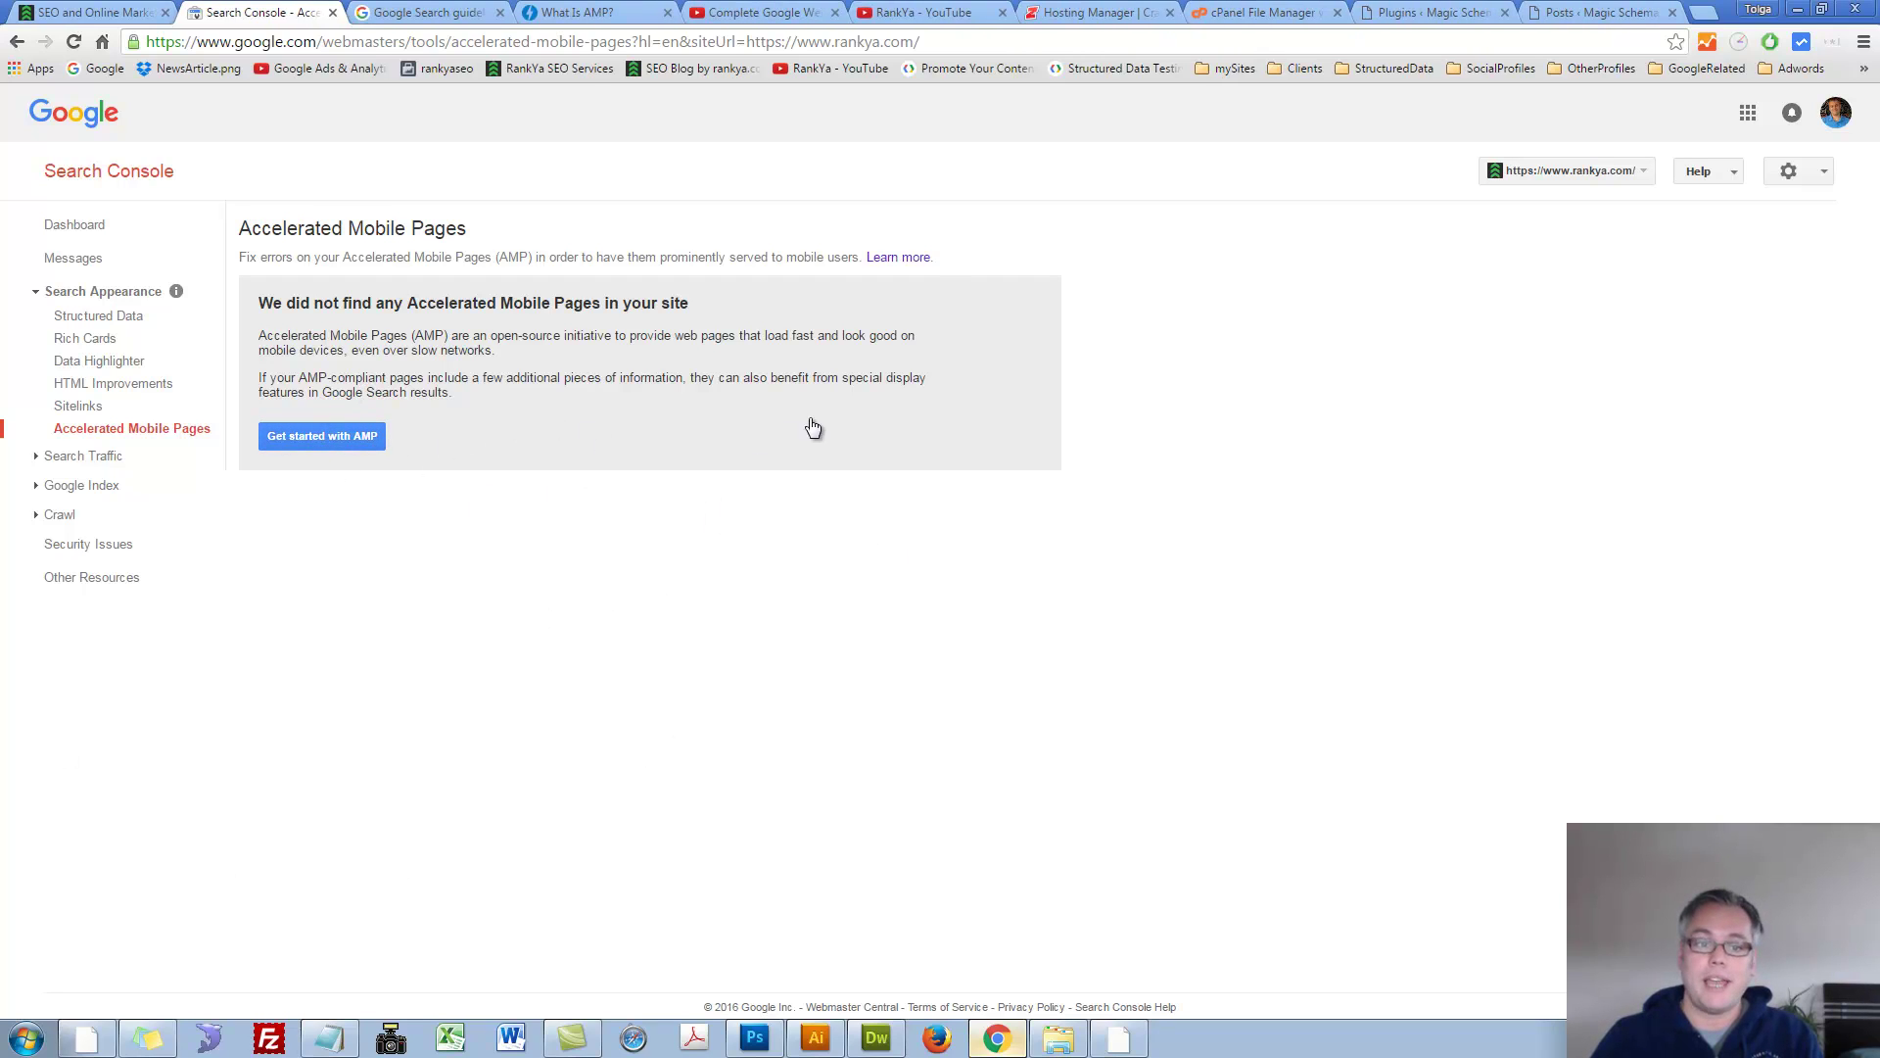
click(906, 260)
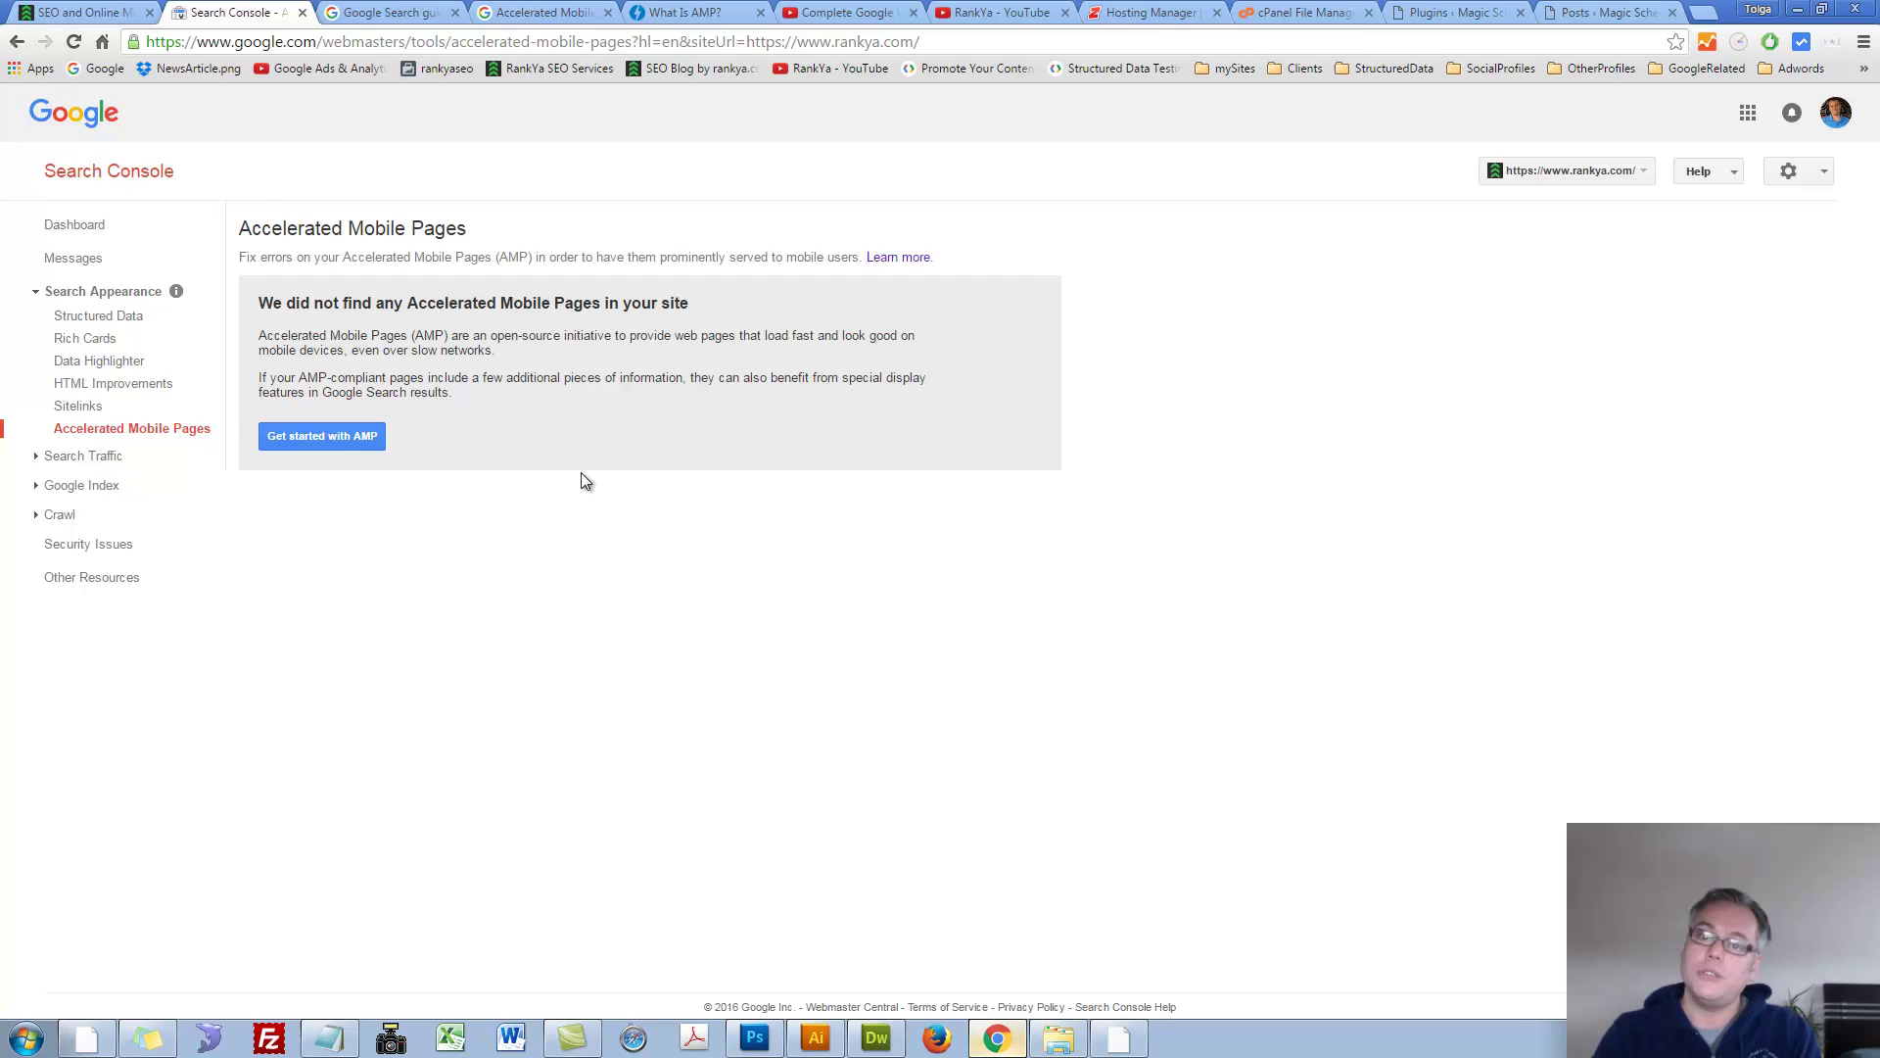
click(390, 12)
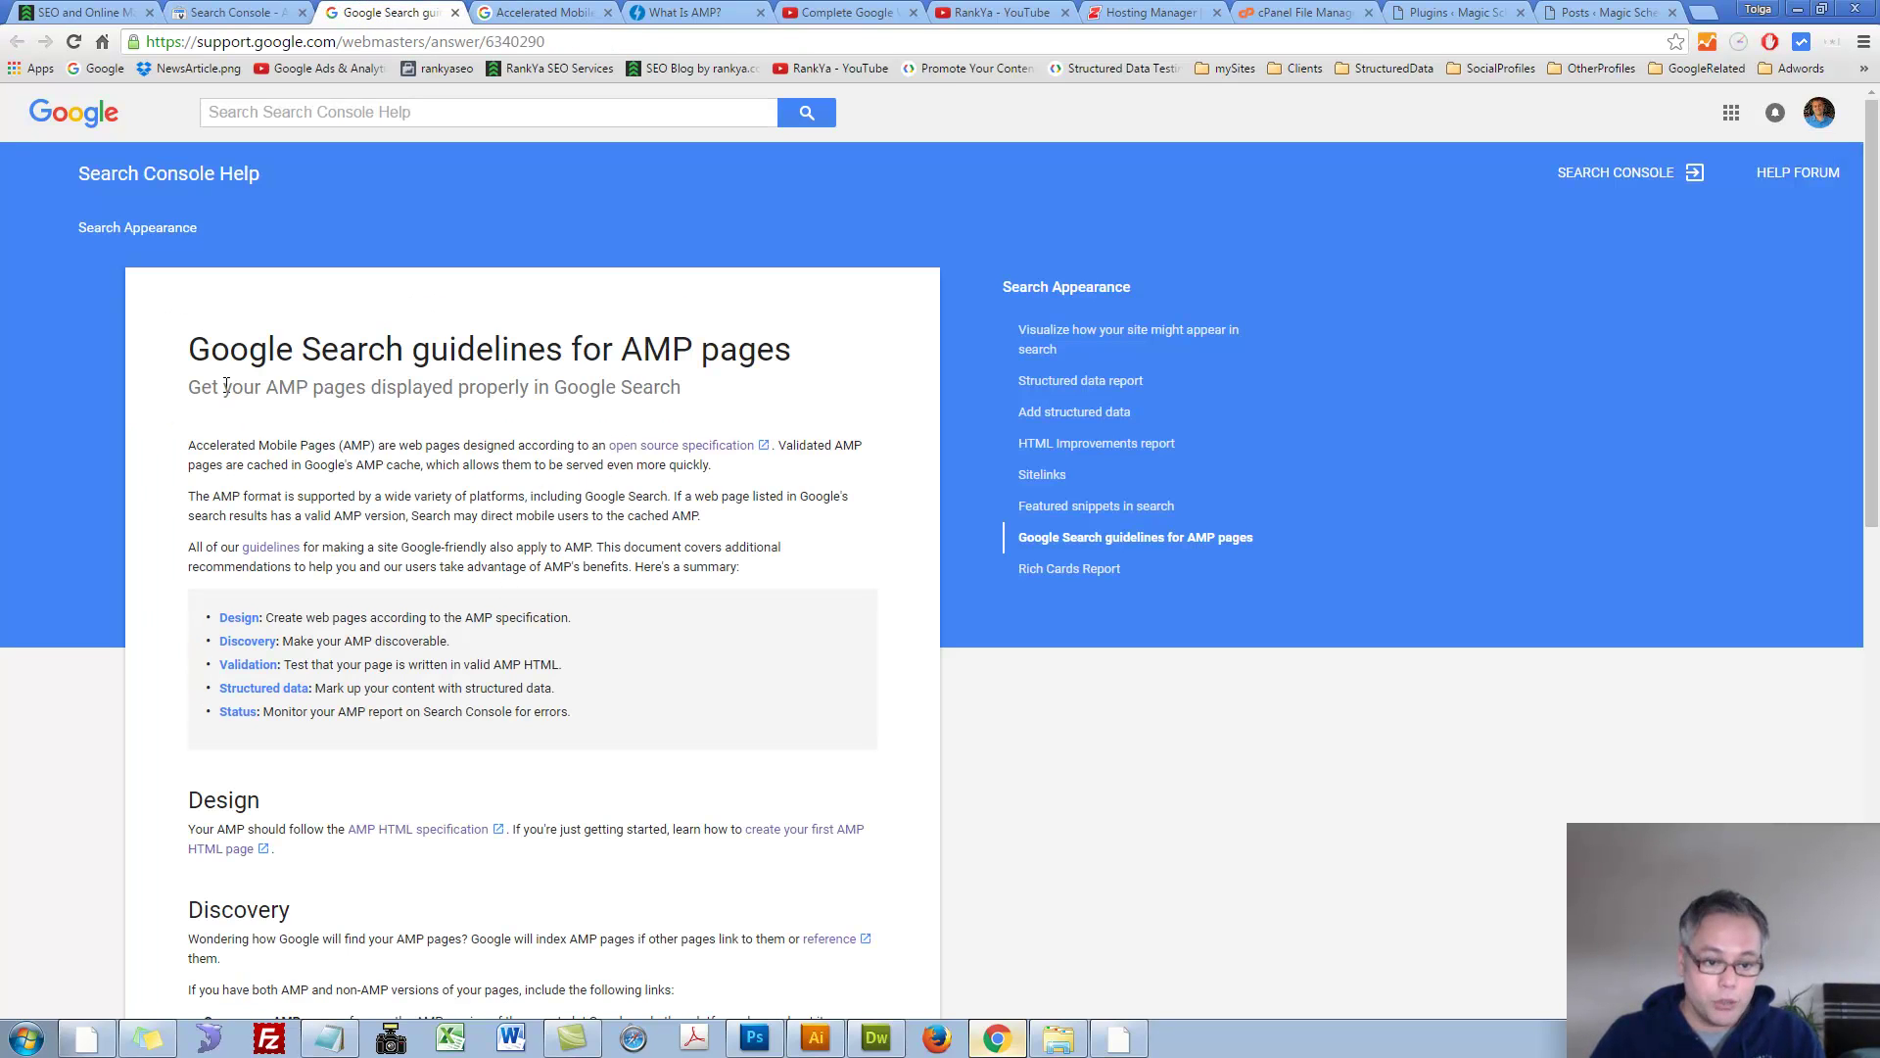
- Review the AMP help tabs, open the AMP HTML Specification, and close the What Is AMP? tab
click(541, 11)
click(392, 11)
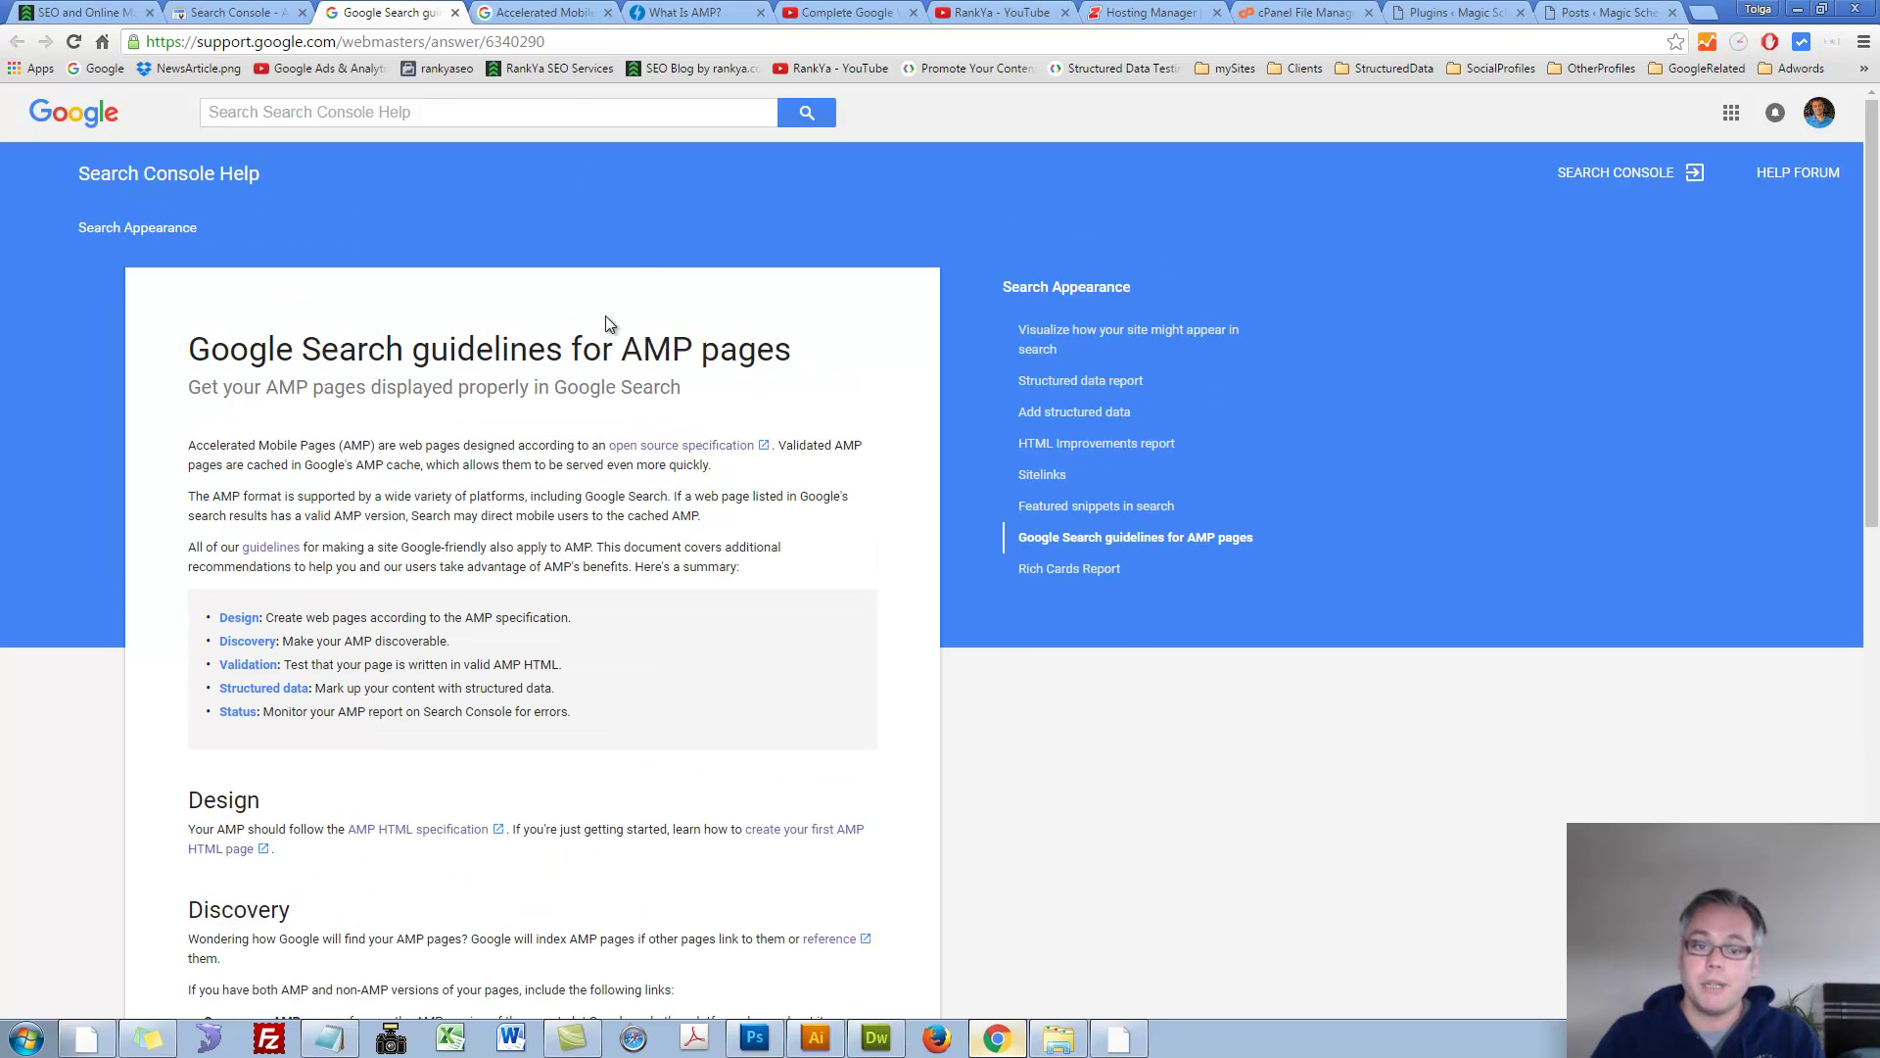
middle_click(636, 452)
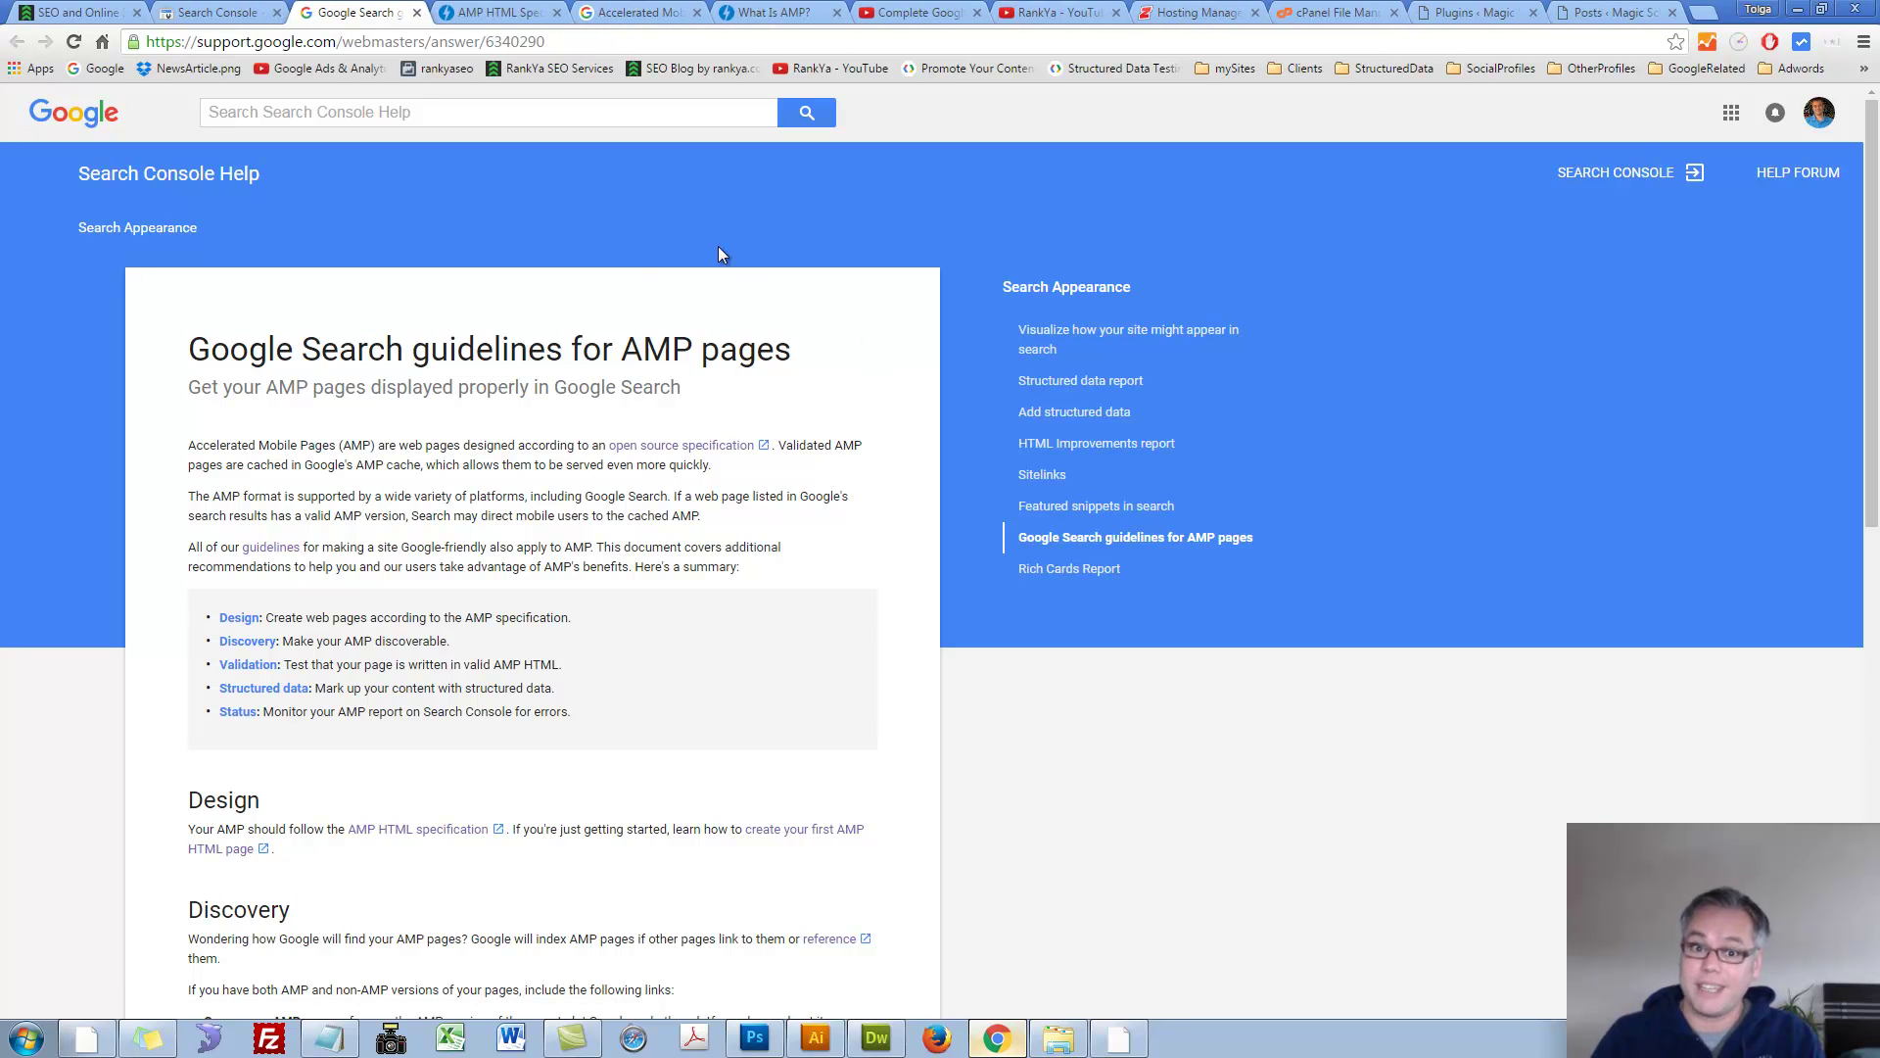
drag(548, 12, 837, 44)
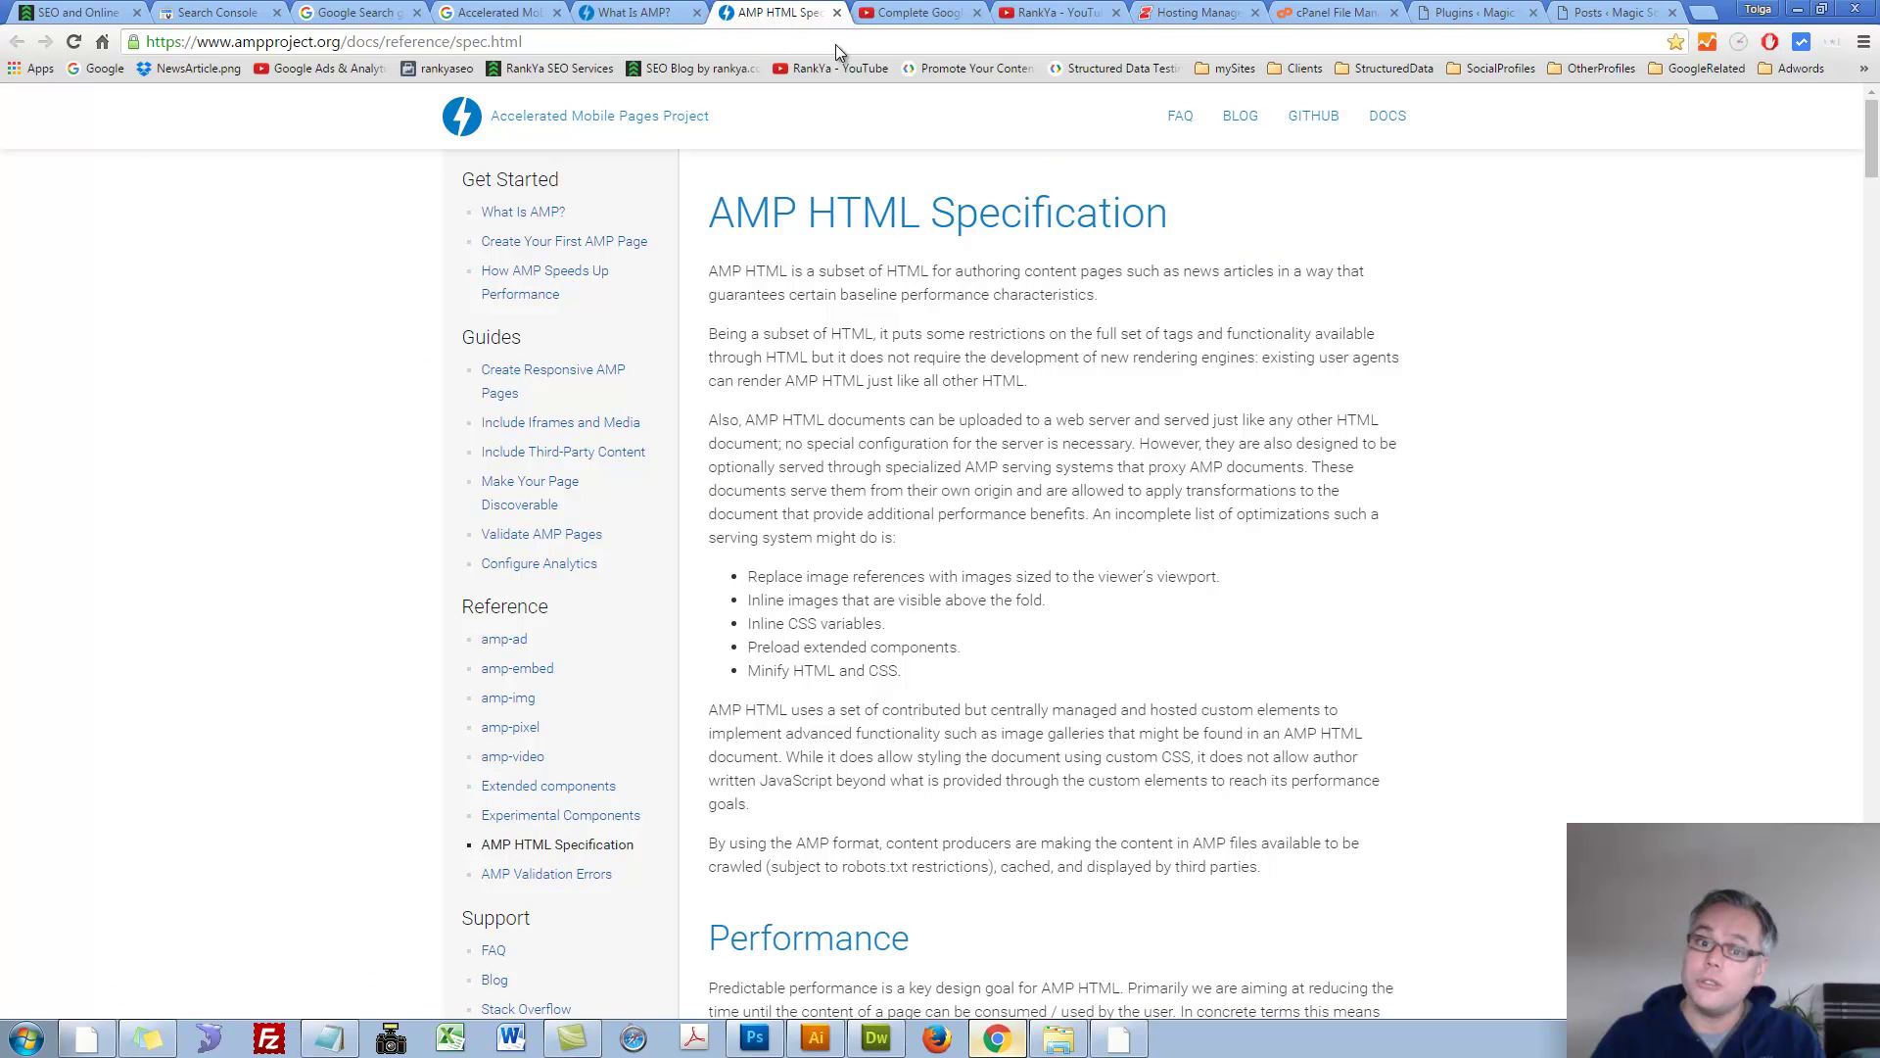
triple_click(1209, 197)
click(1103, 291)
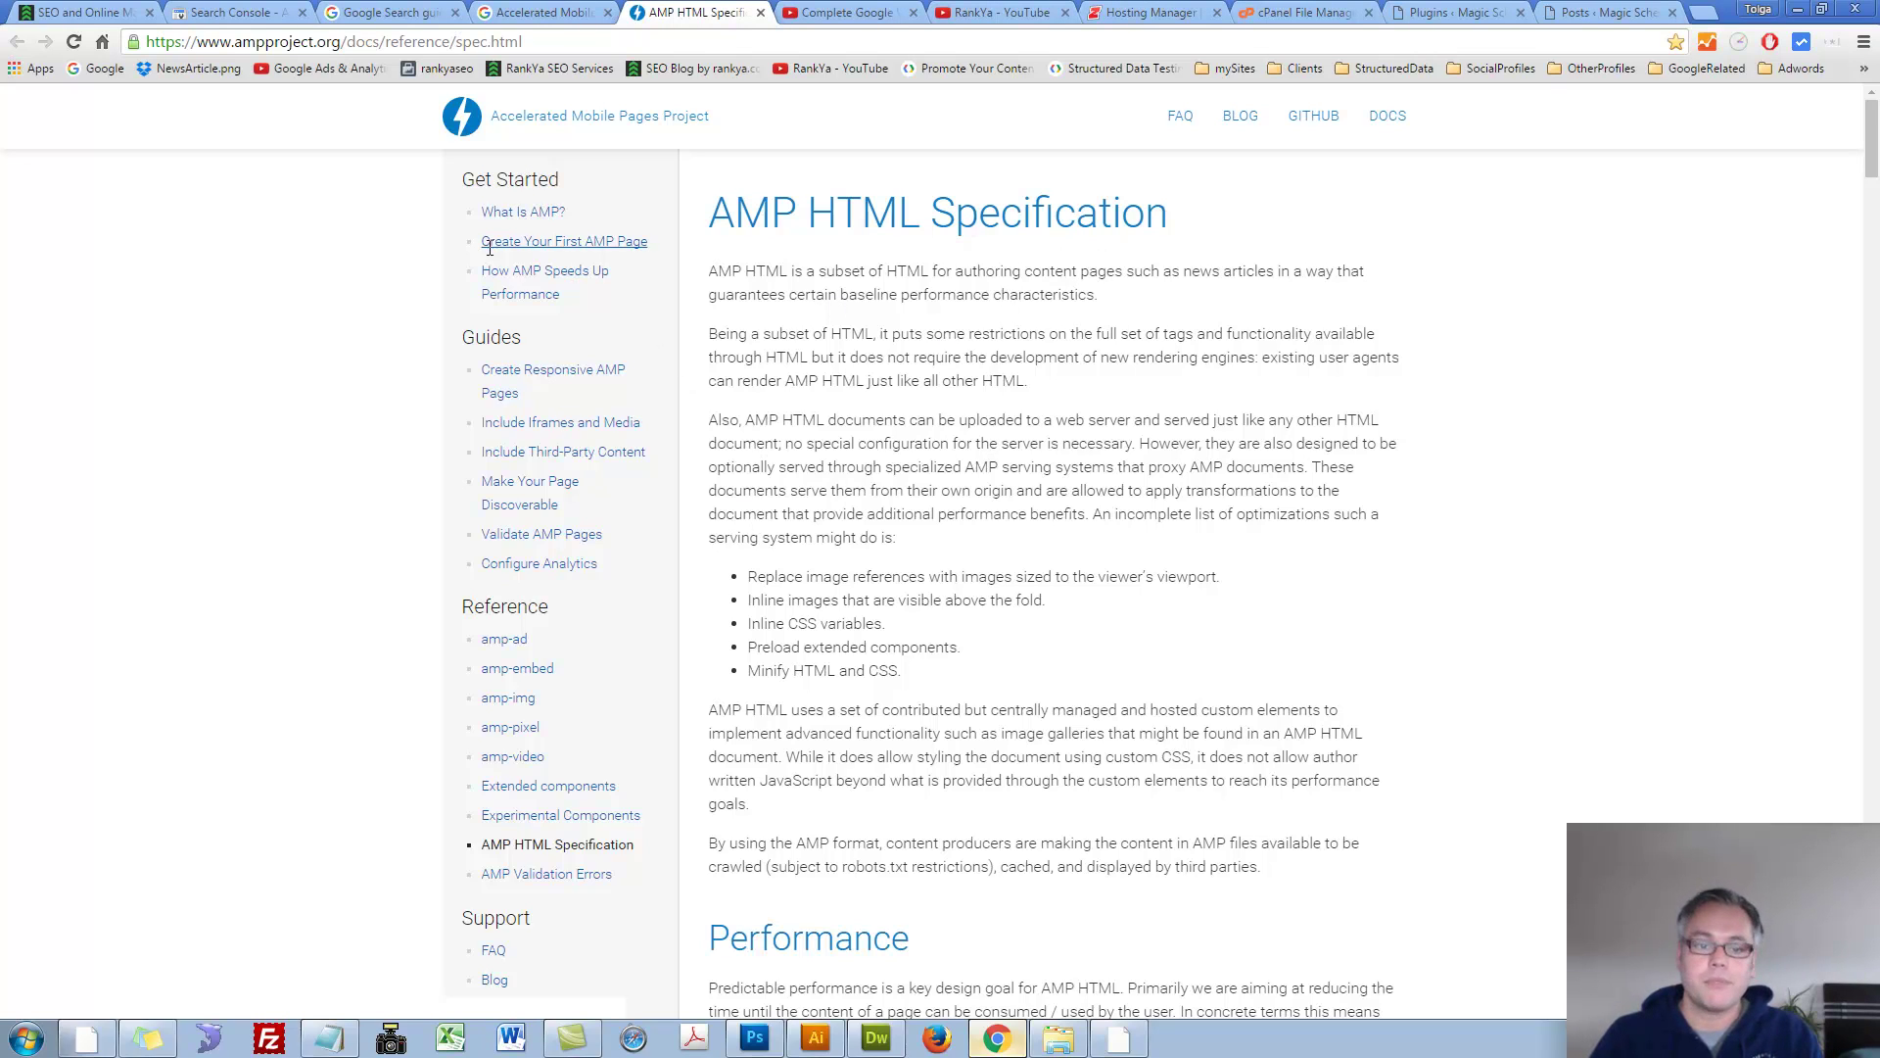
- Open Create Your First AMP Page step 1 and copy the entire boilerplate code block
middle_click(518, 243)
click(780, 12)
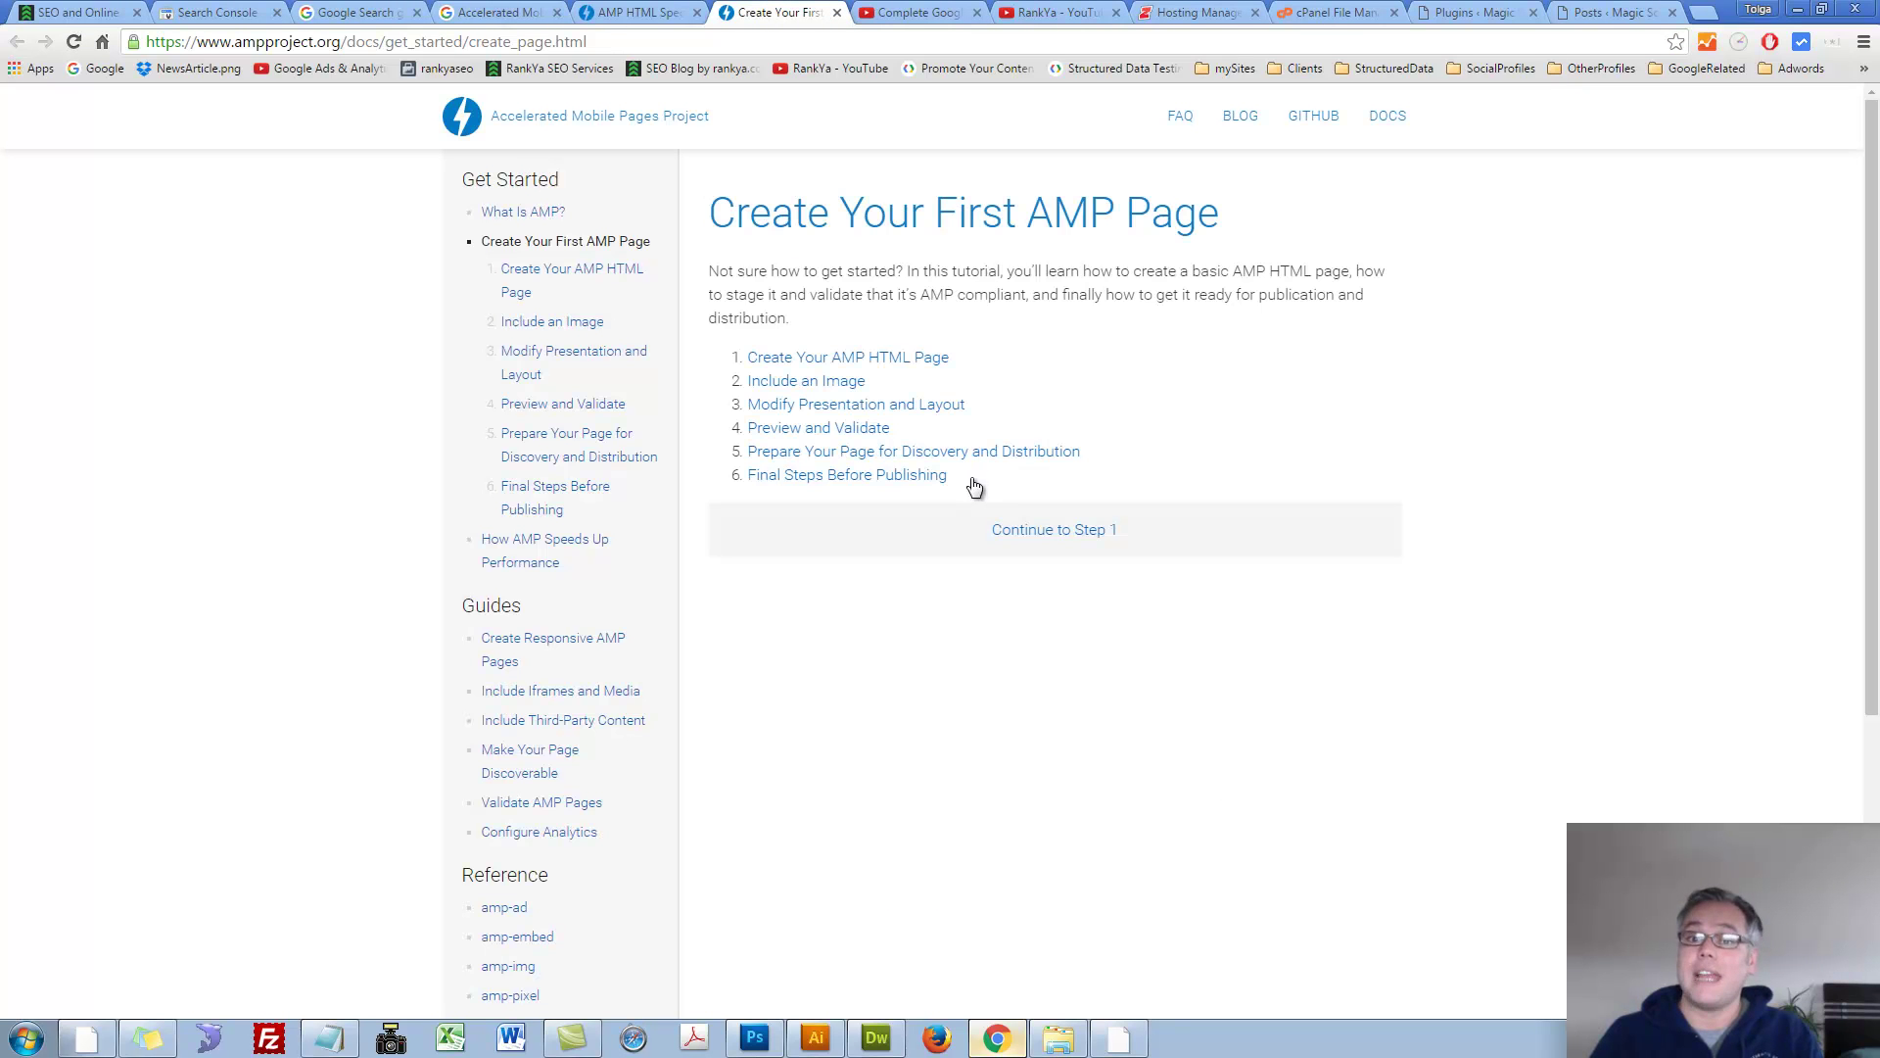
click(848, 356)
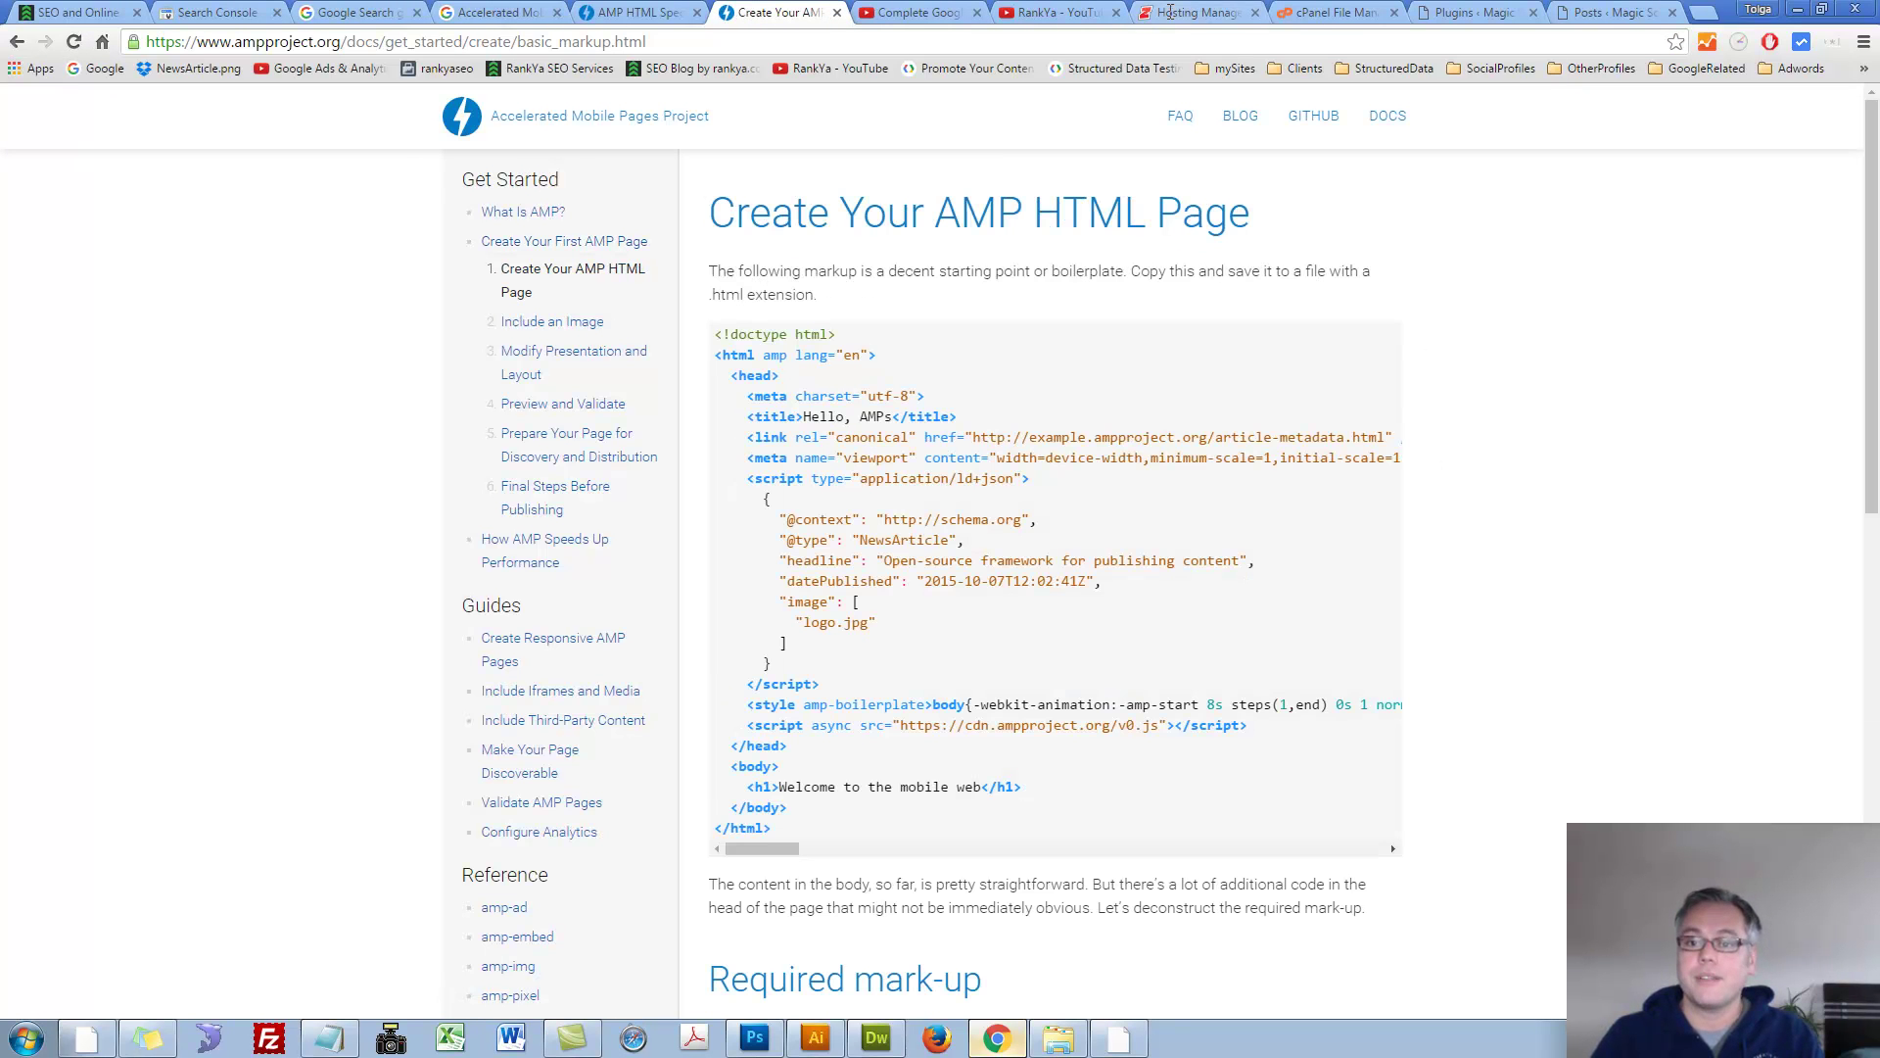
drag(716, 334, 840, 834)
right_click(839, 423)
click(881, 432)
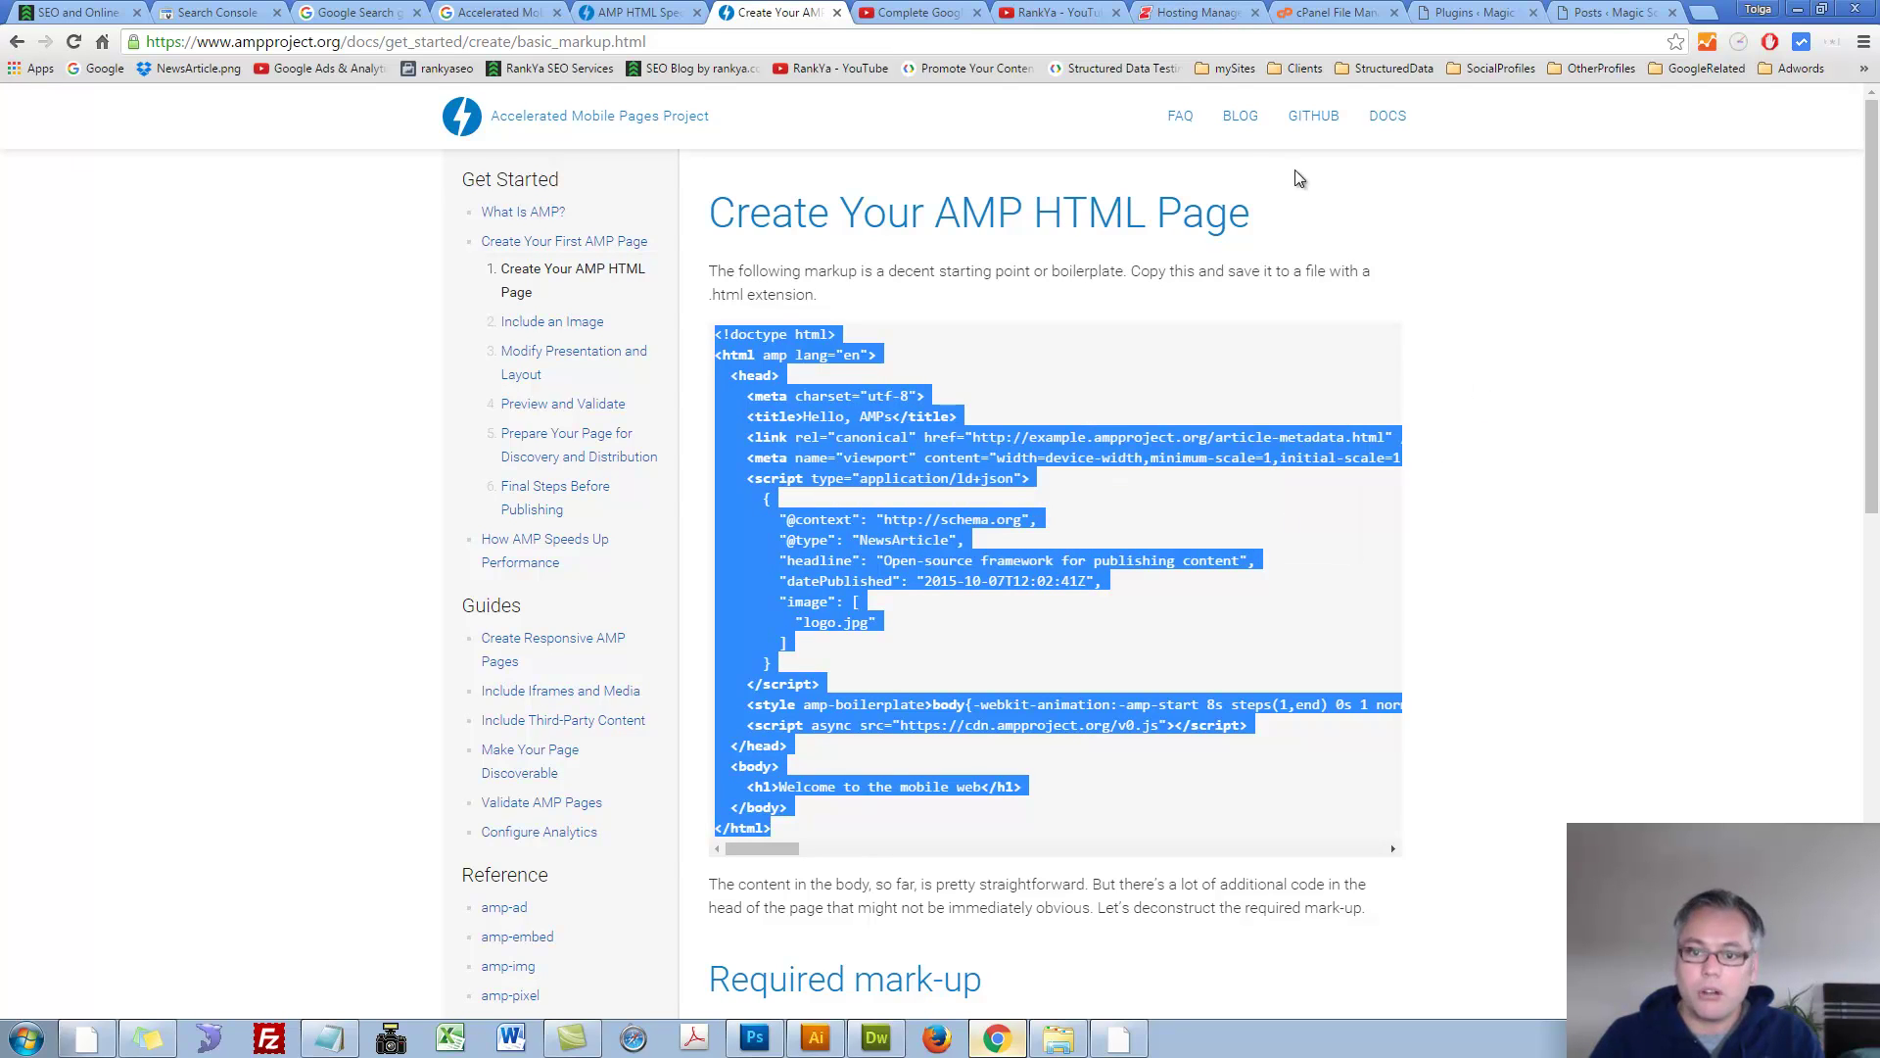
click(1197, 12)
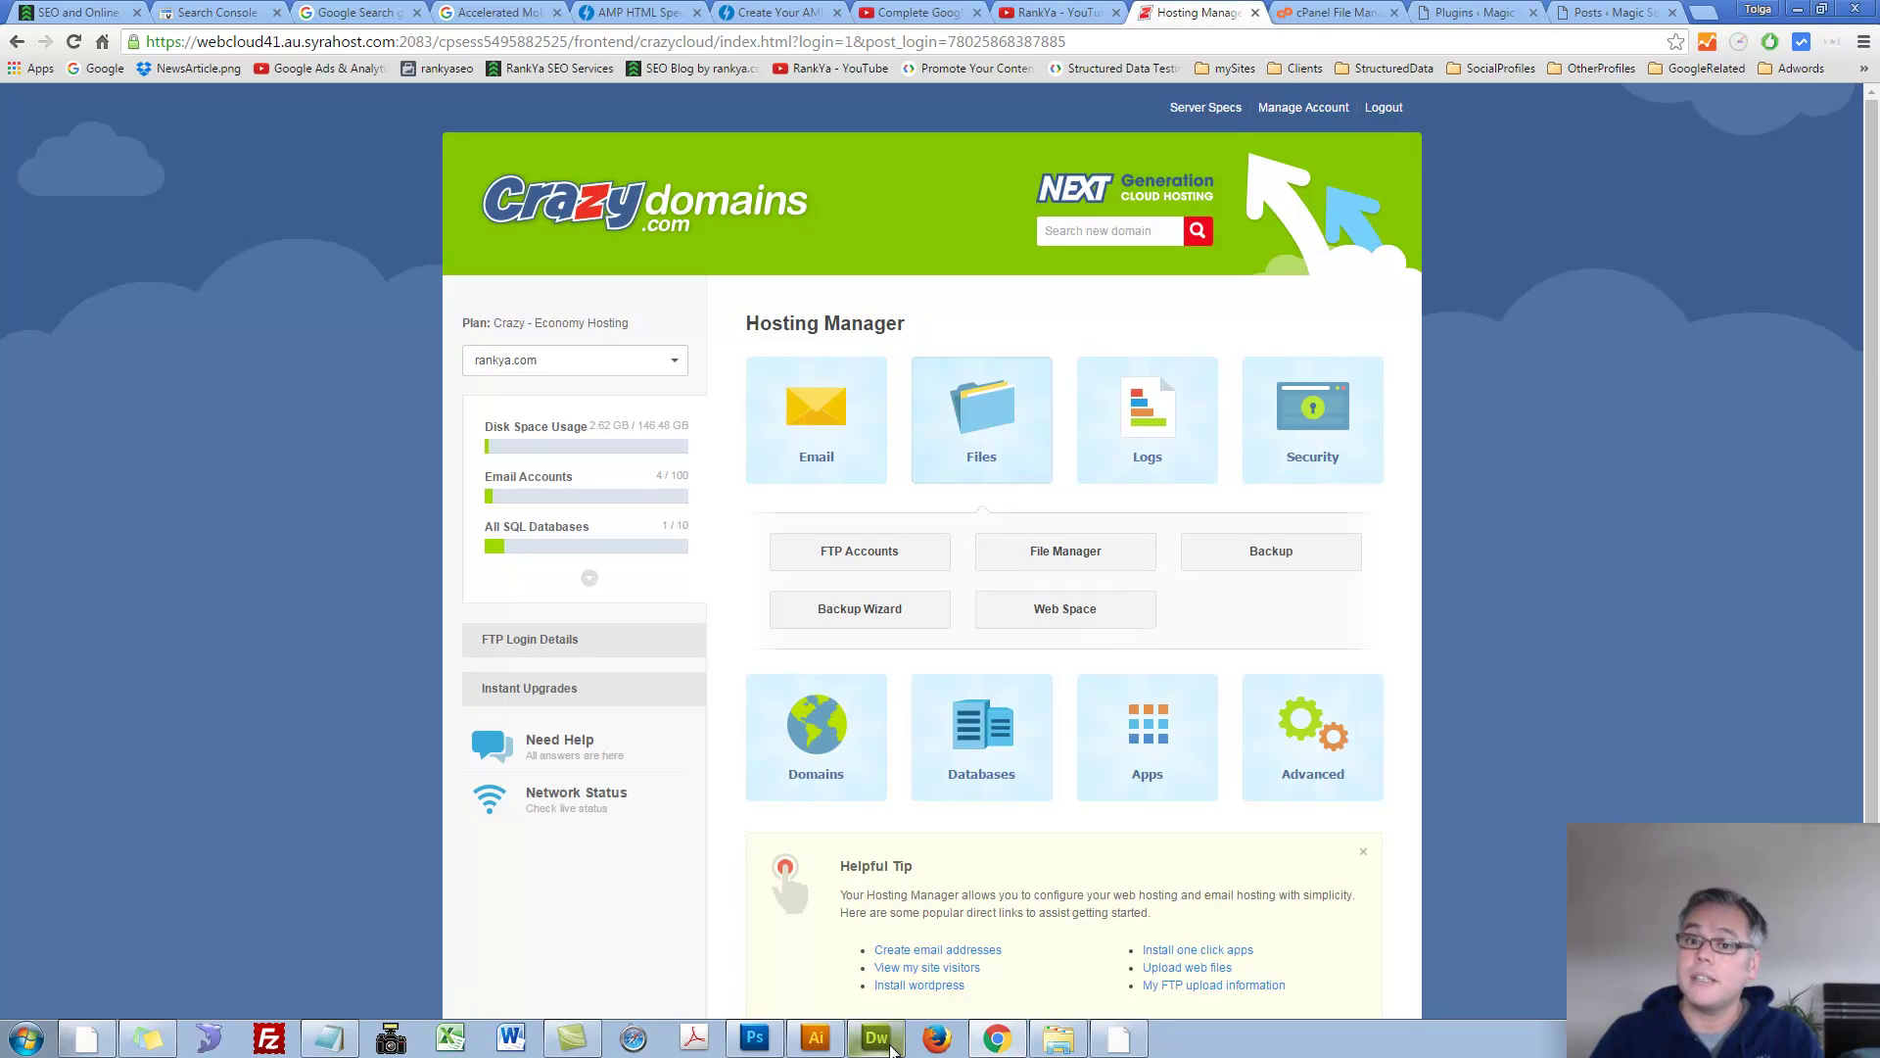
click(784, 13)
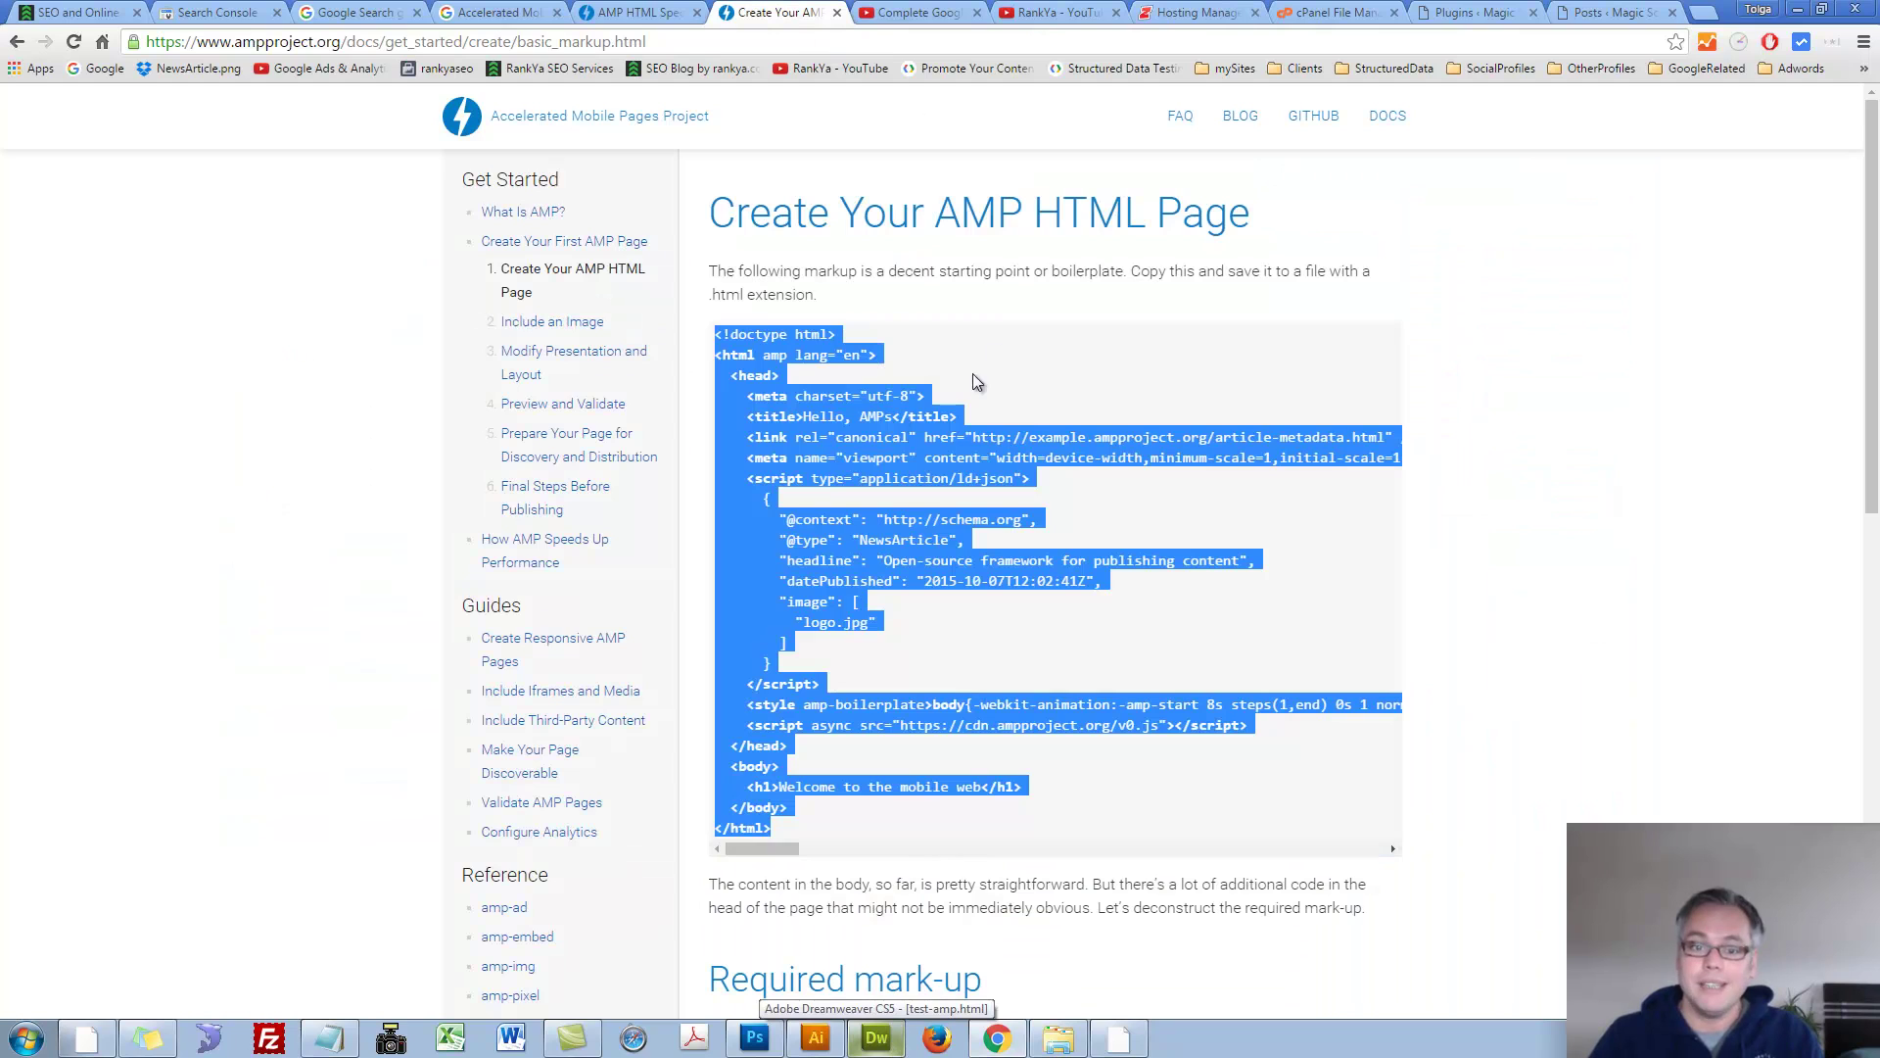
- Replace all code in test-amp.html with the copied AMP boilerplate and preview it with F12
right_click(838, 399)
click(881, 423)
key(alt+Tab)
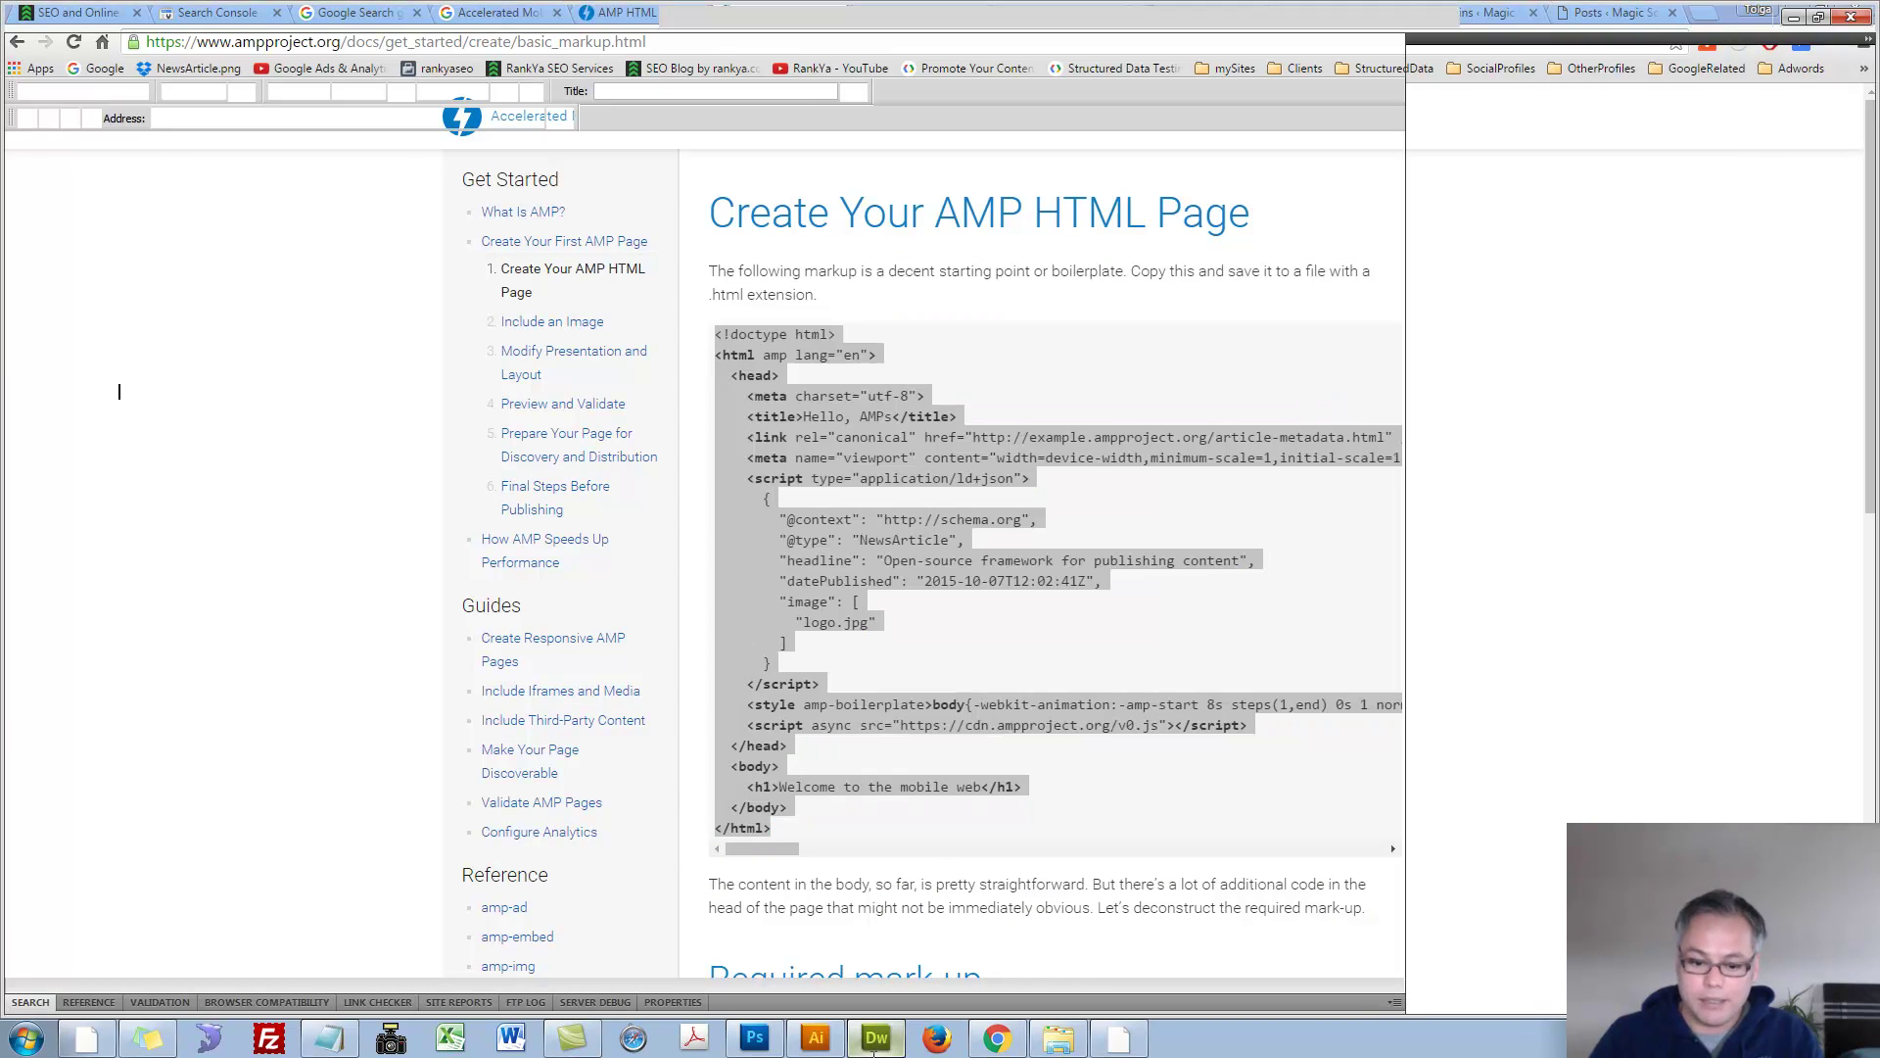
drag(342, 572, 72, 141)
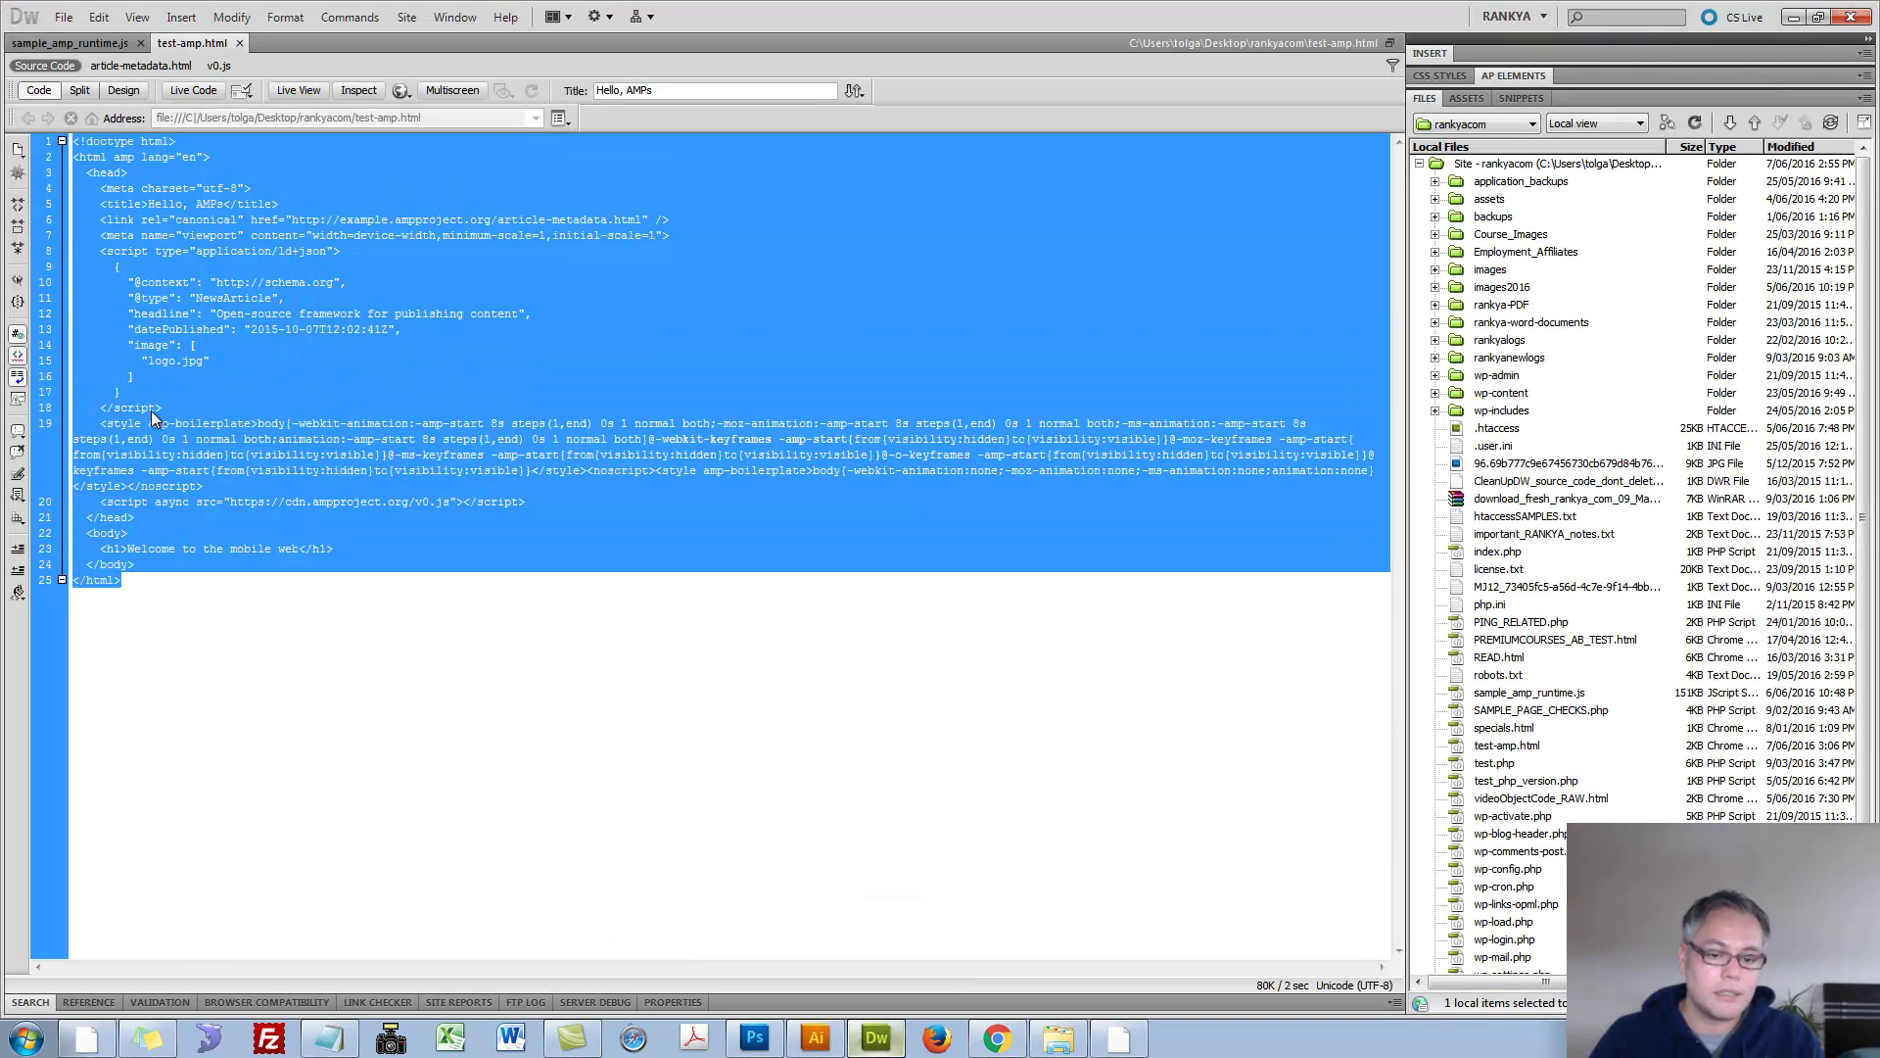
key(ctrl+v)
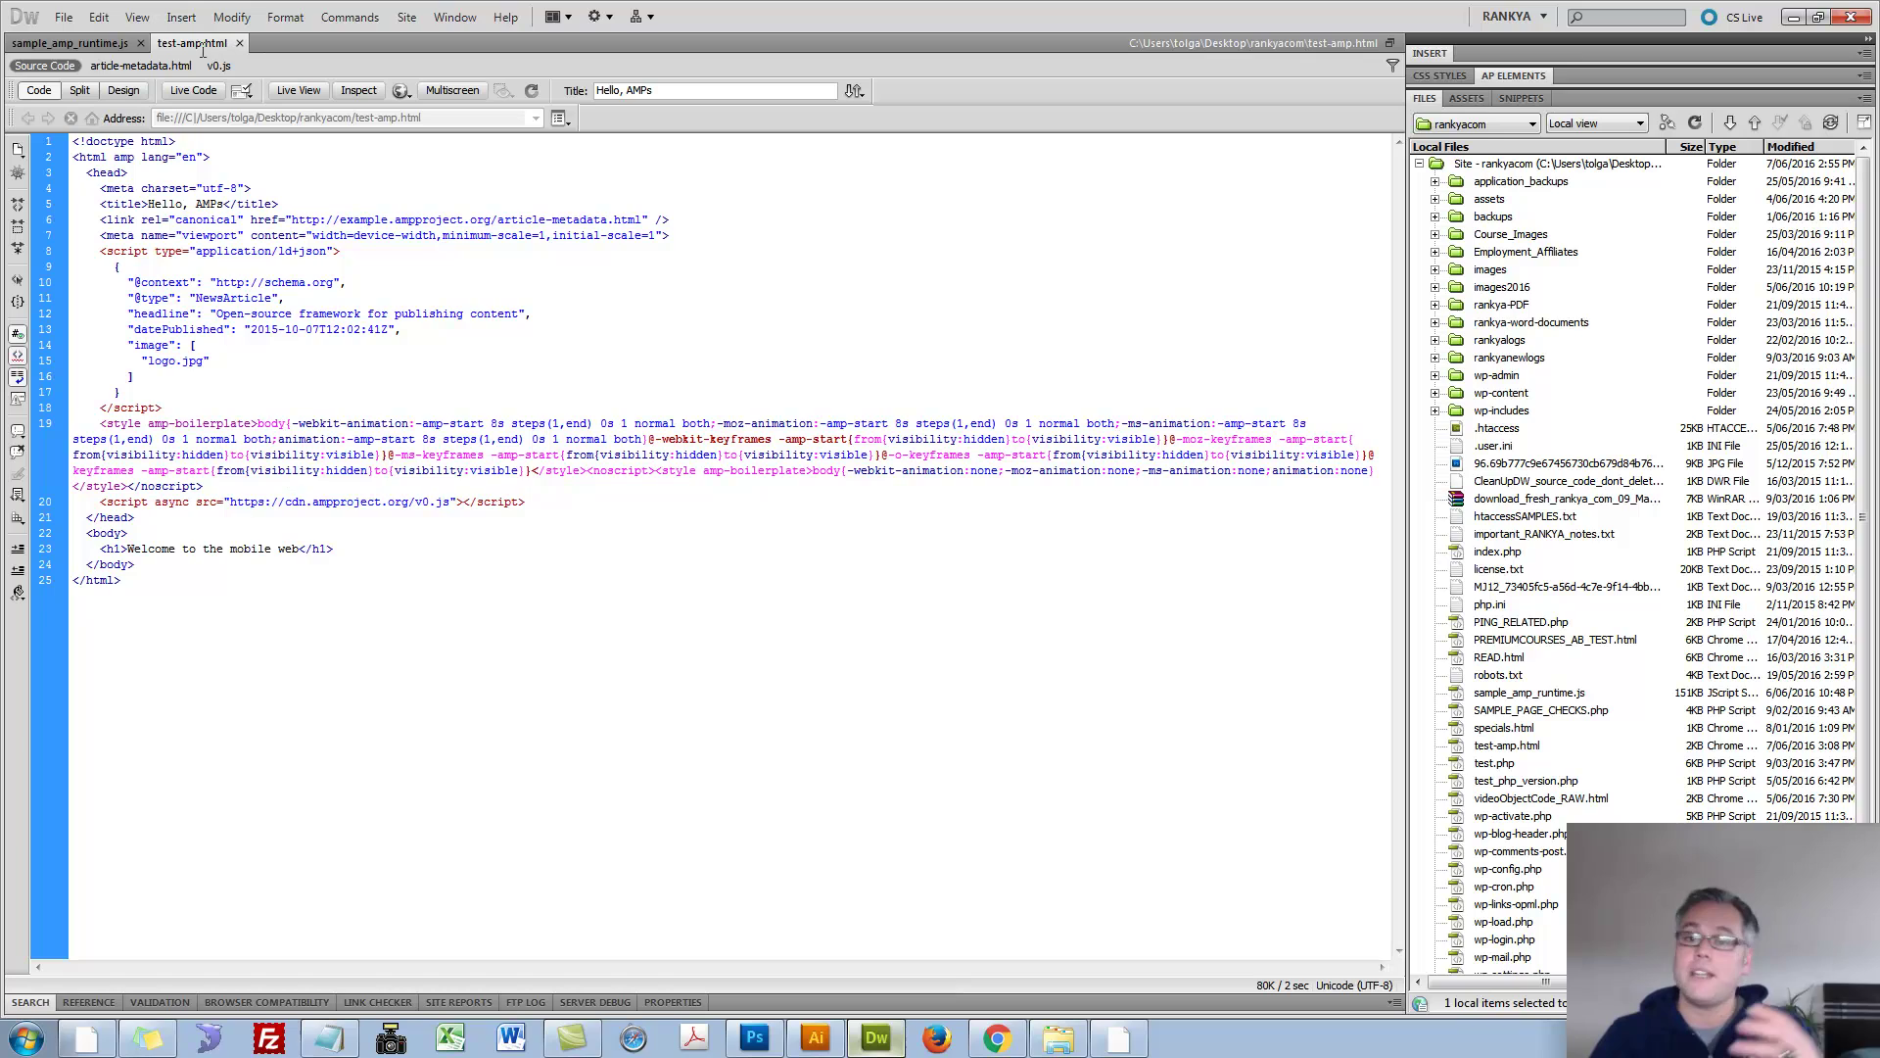
key(F12)
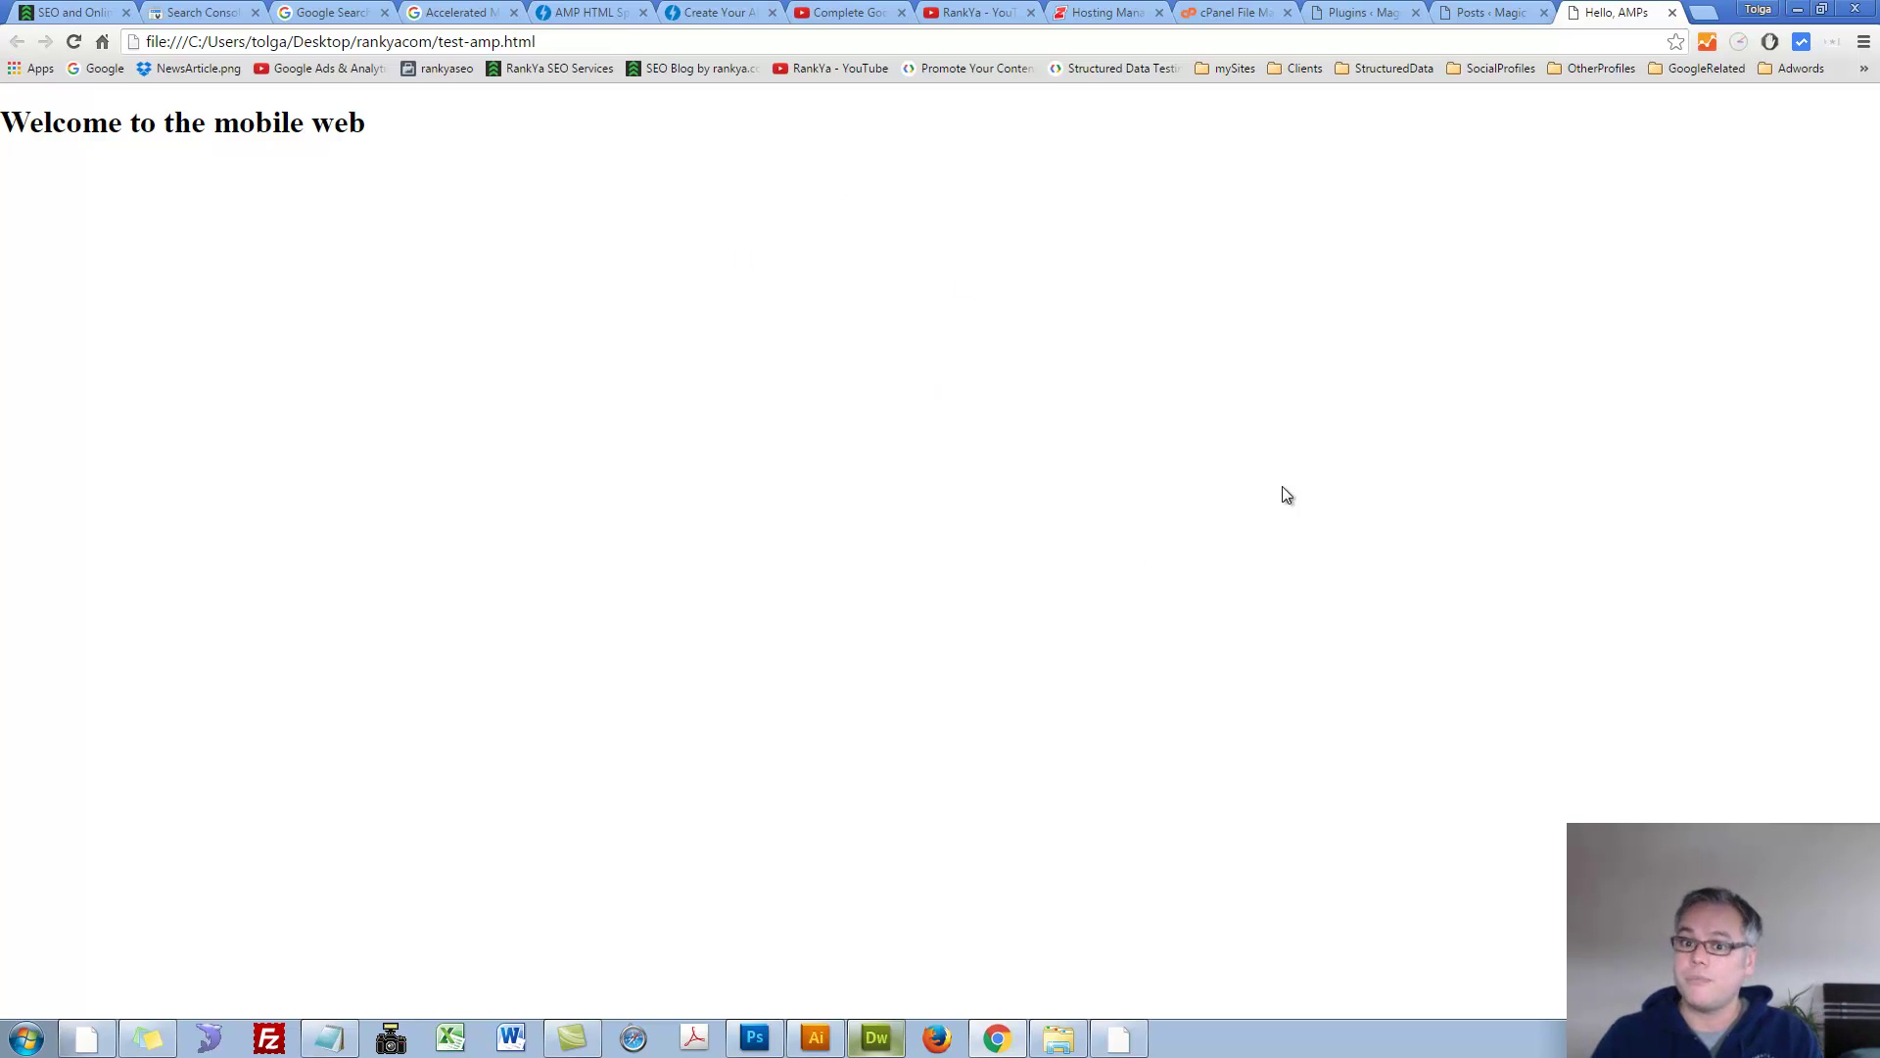
- Switch to the 'Plugins ‹ Magic' tab listing the active AMP plugin 0.3.2
click(1344, 12)
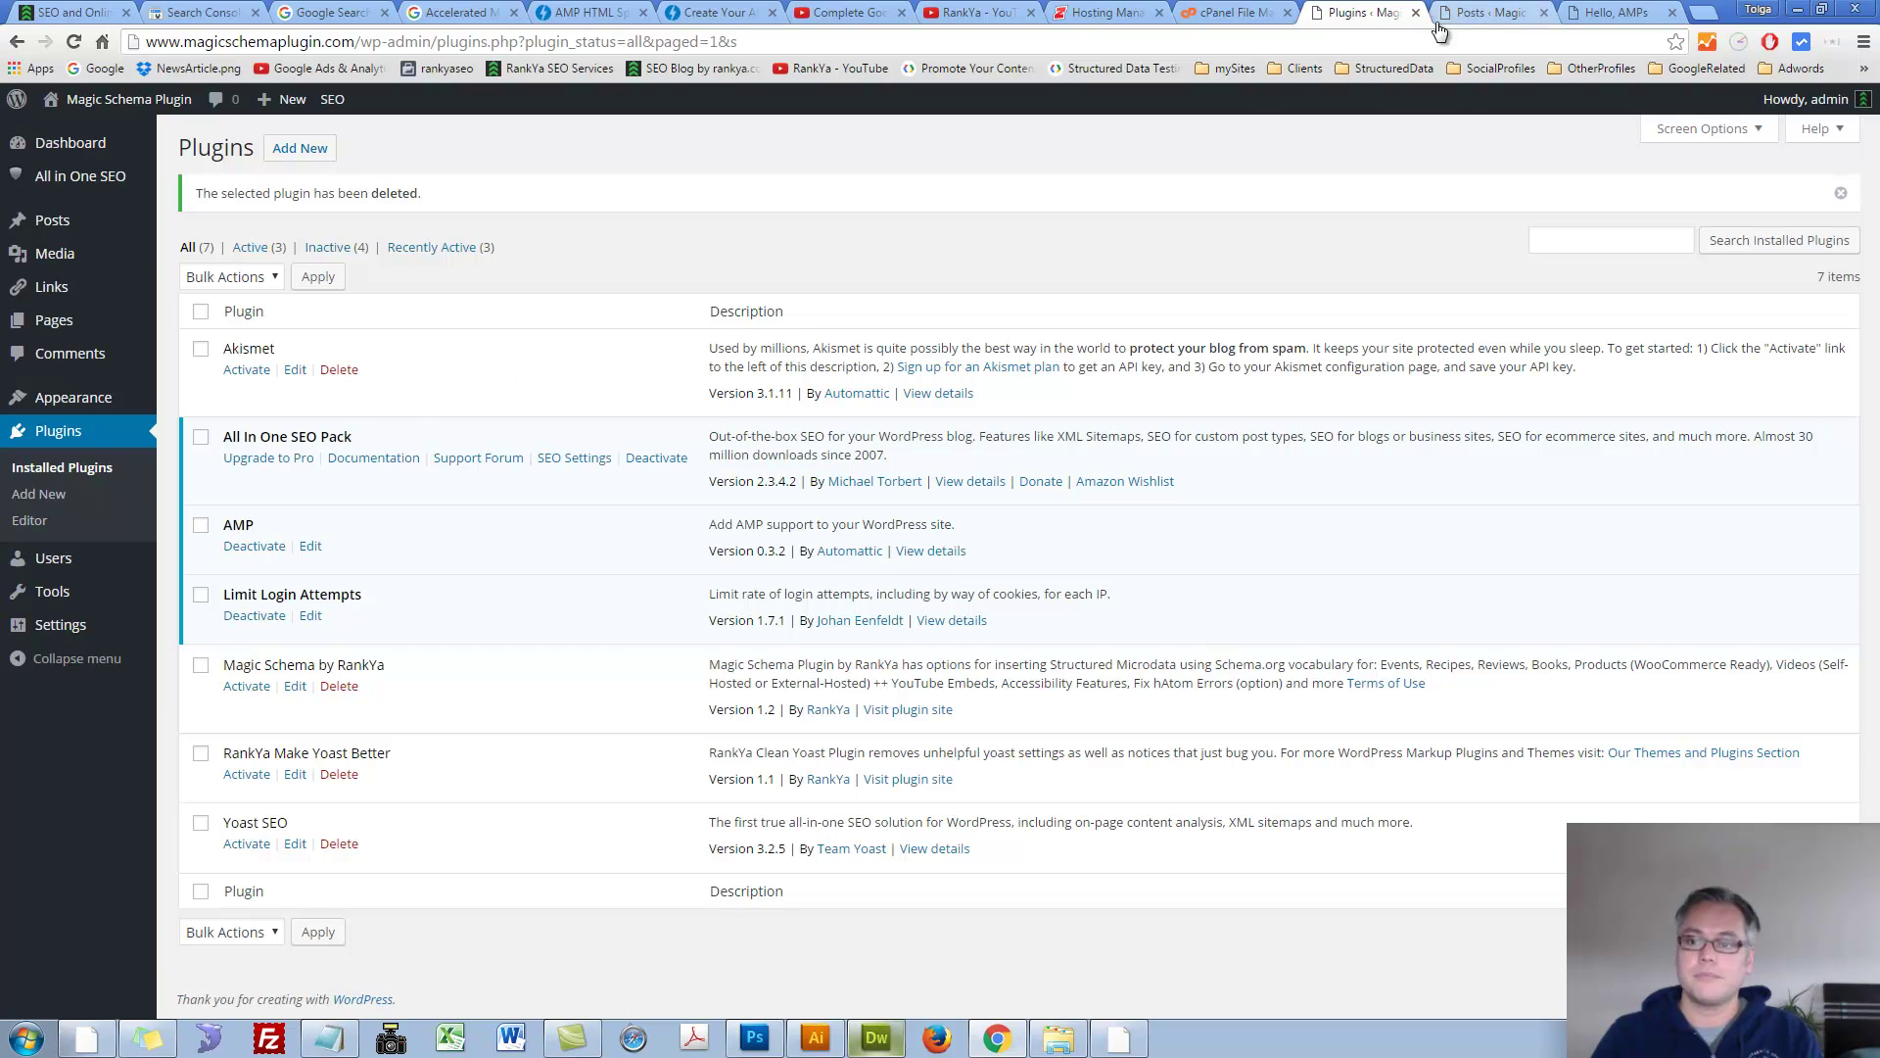
- Open Test Post One from the Posts list and append amp/ to load its AMP version
click(1481, 11)
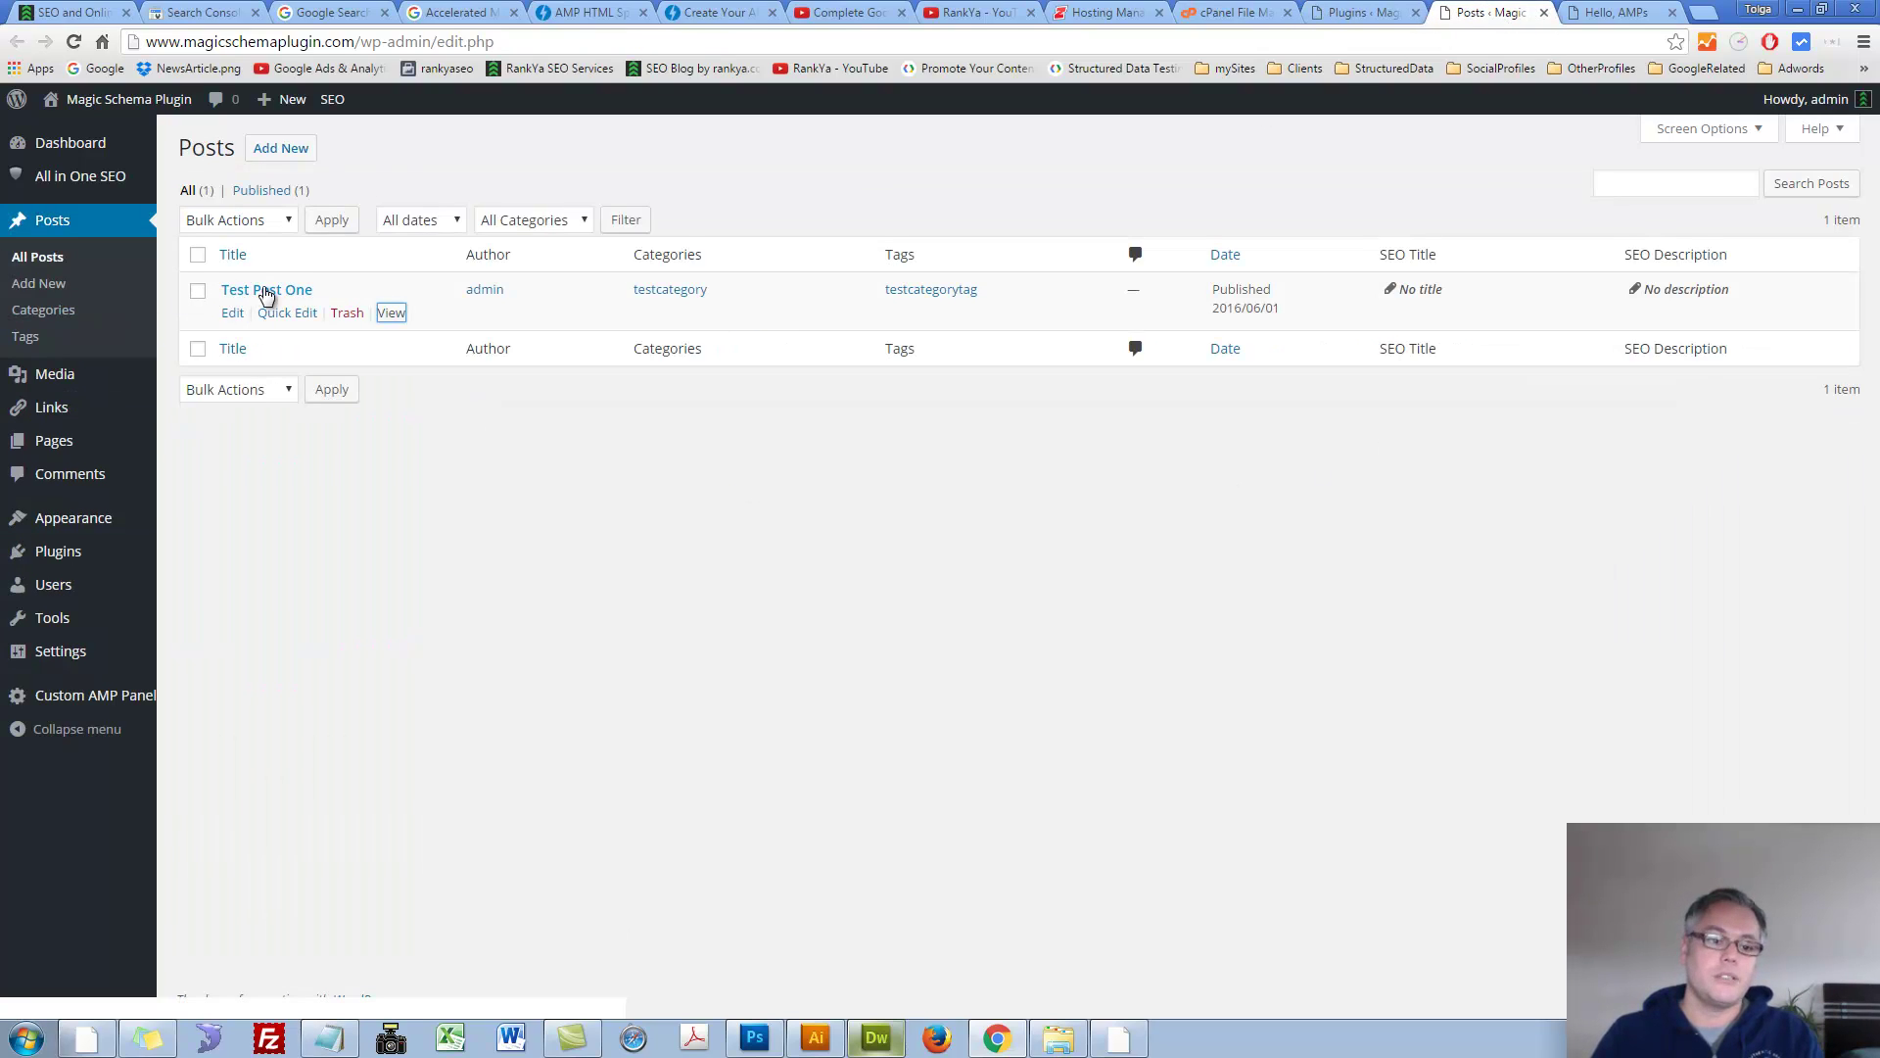
middle_click(389, 314)
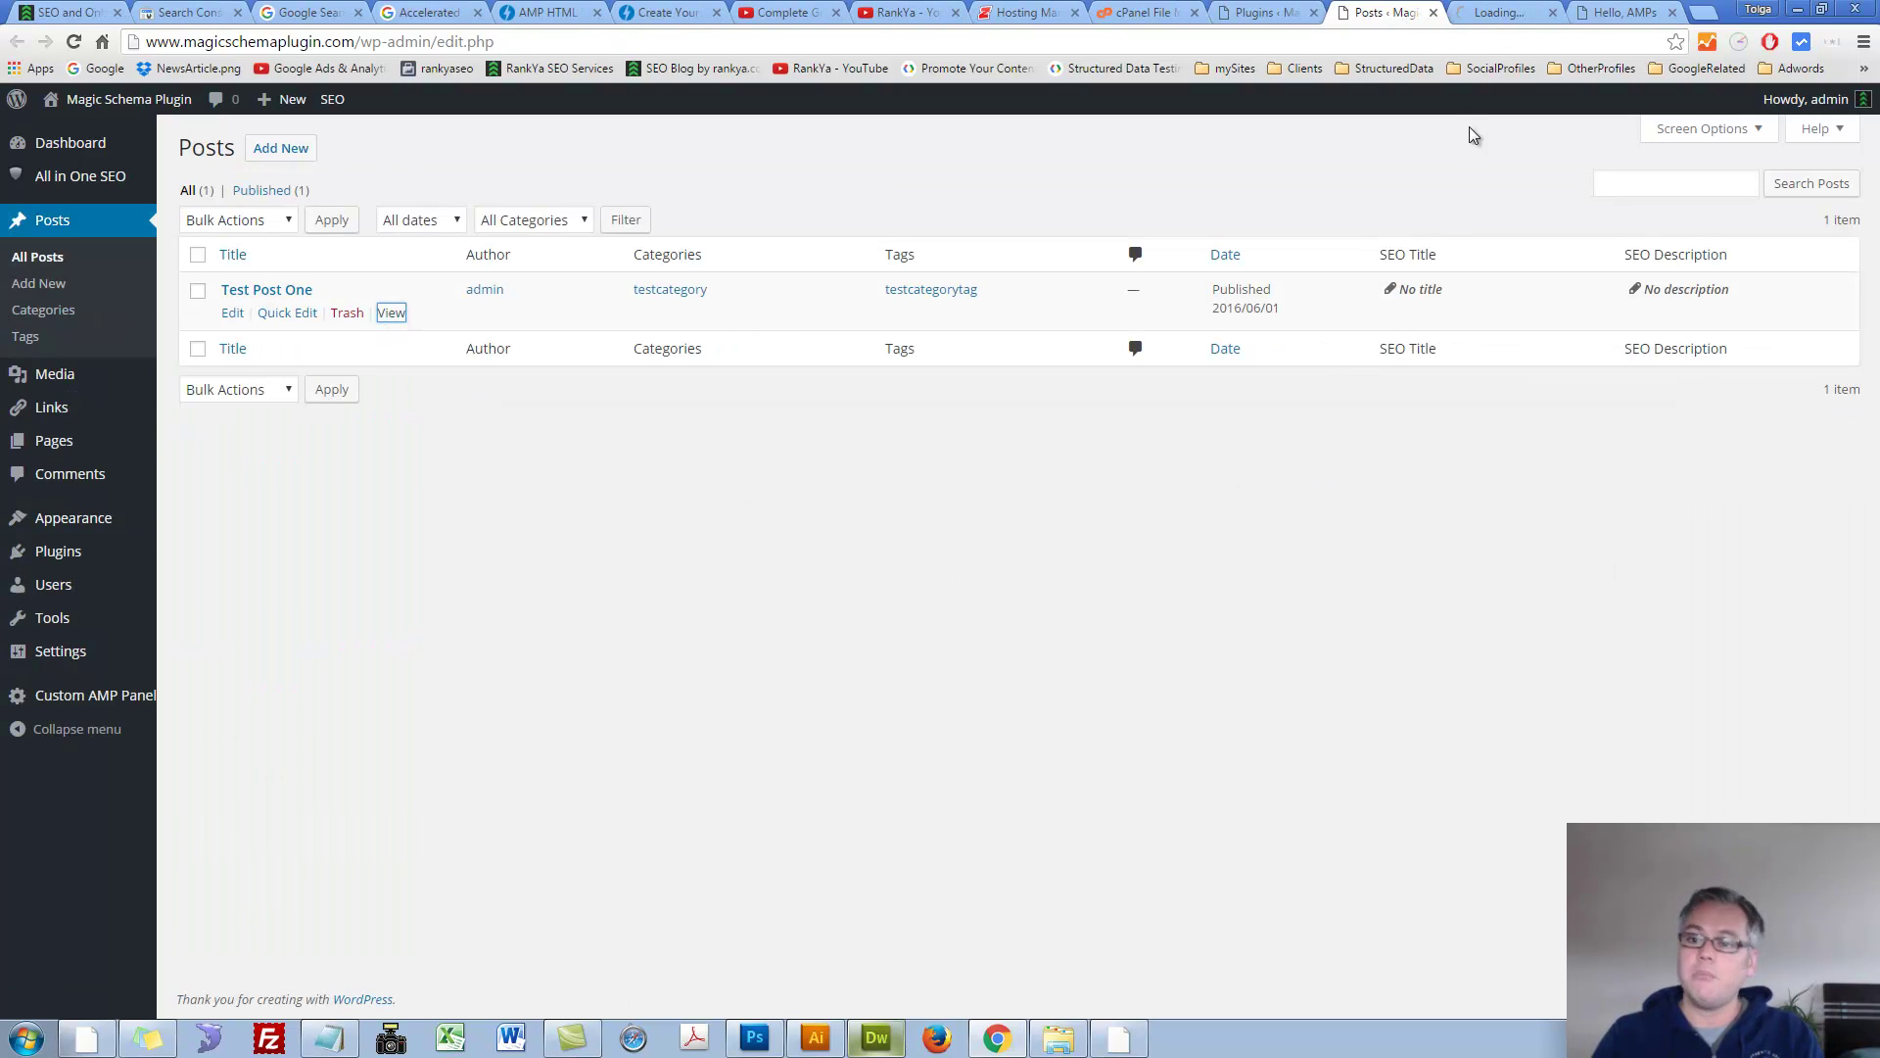
click(1498, 11)
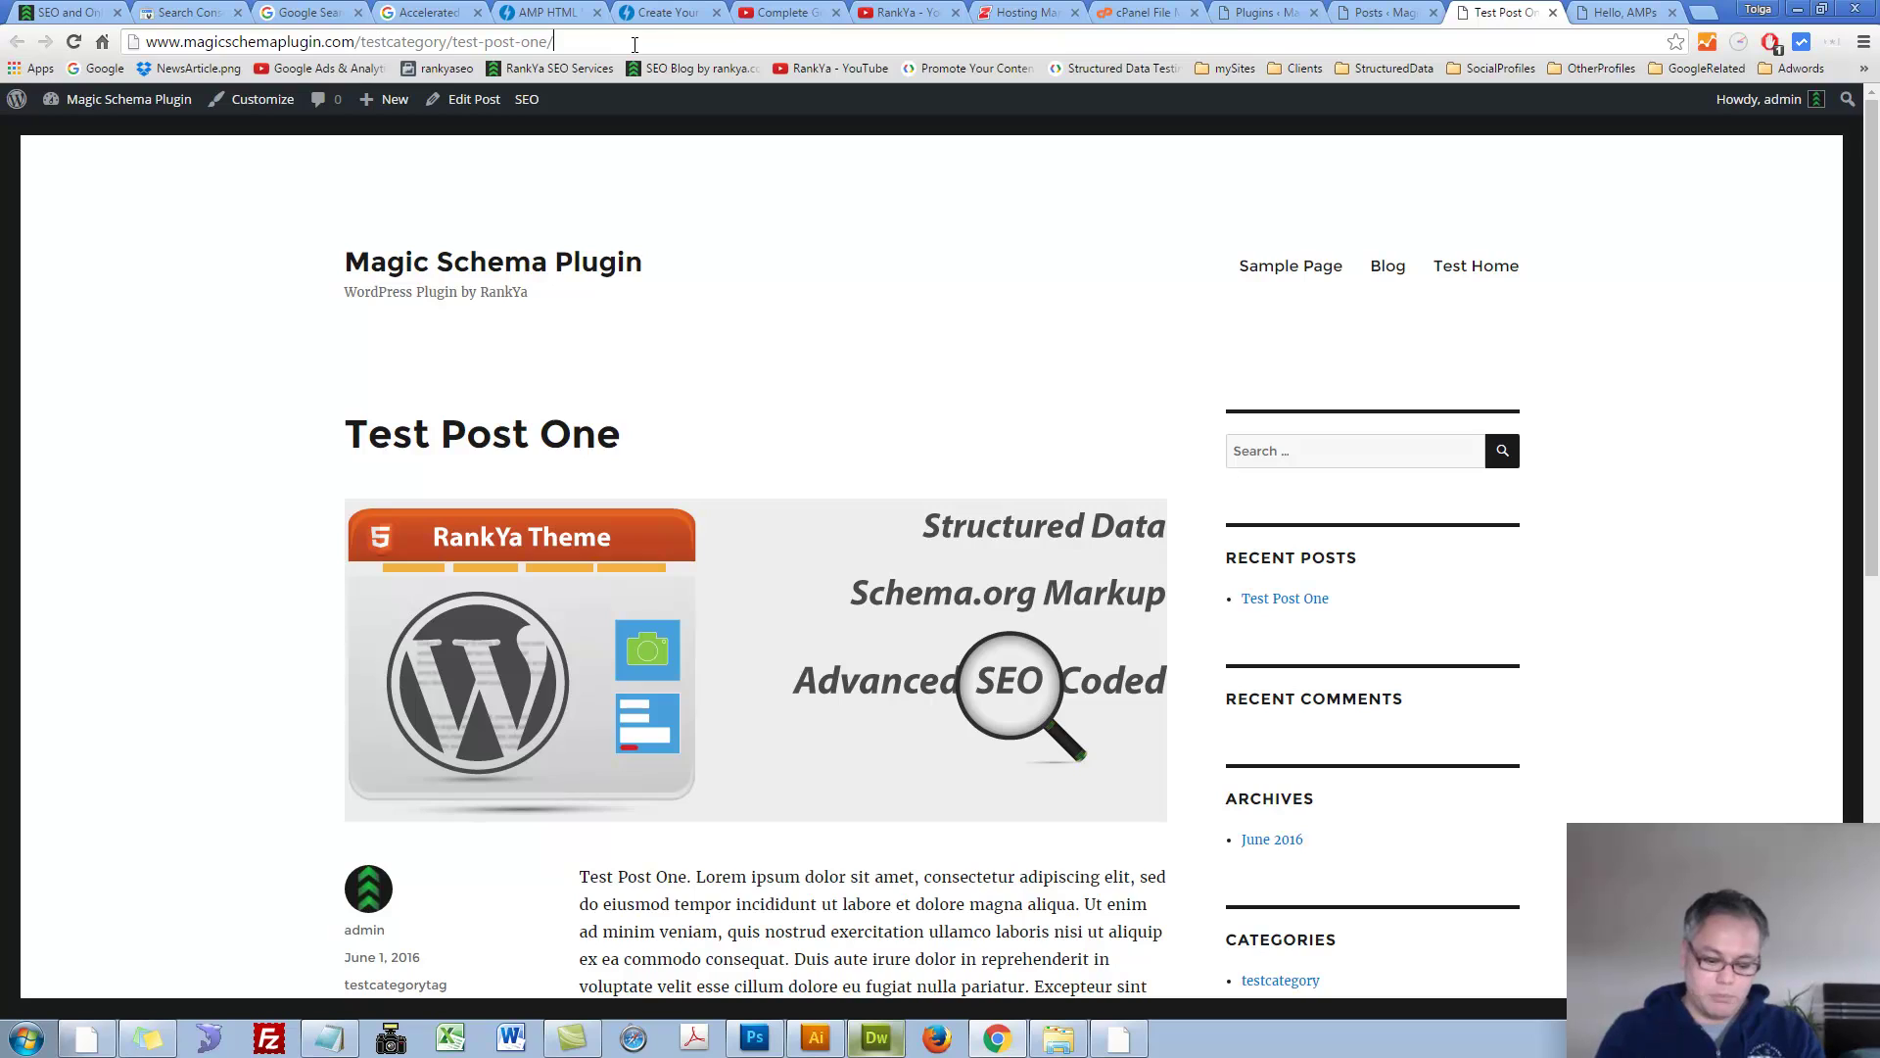
text(amp)
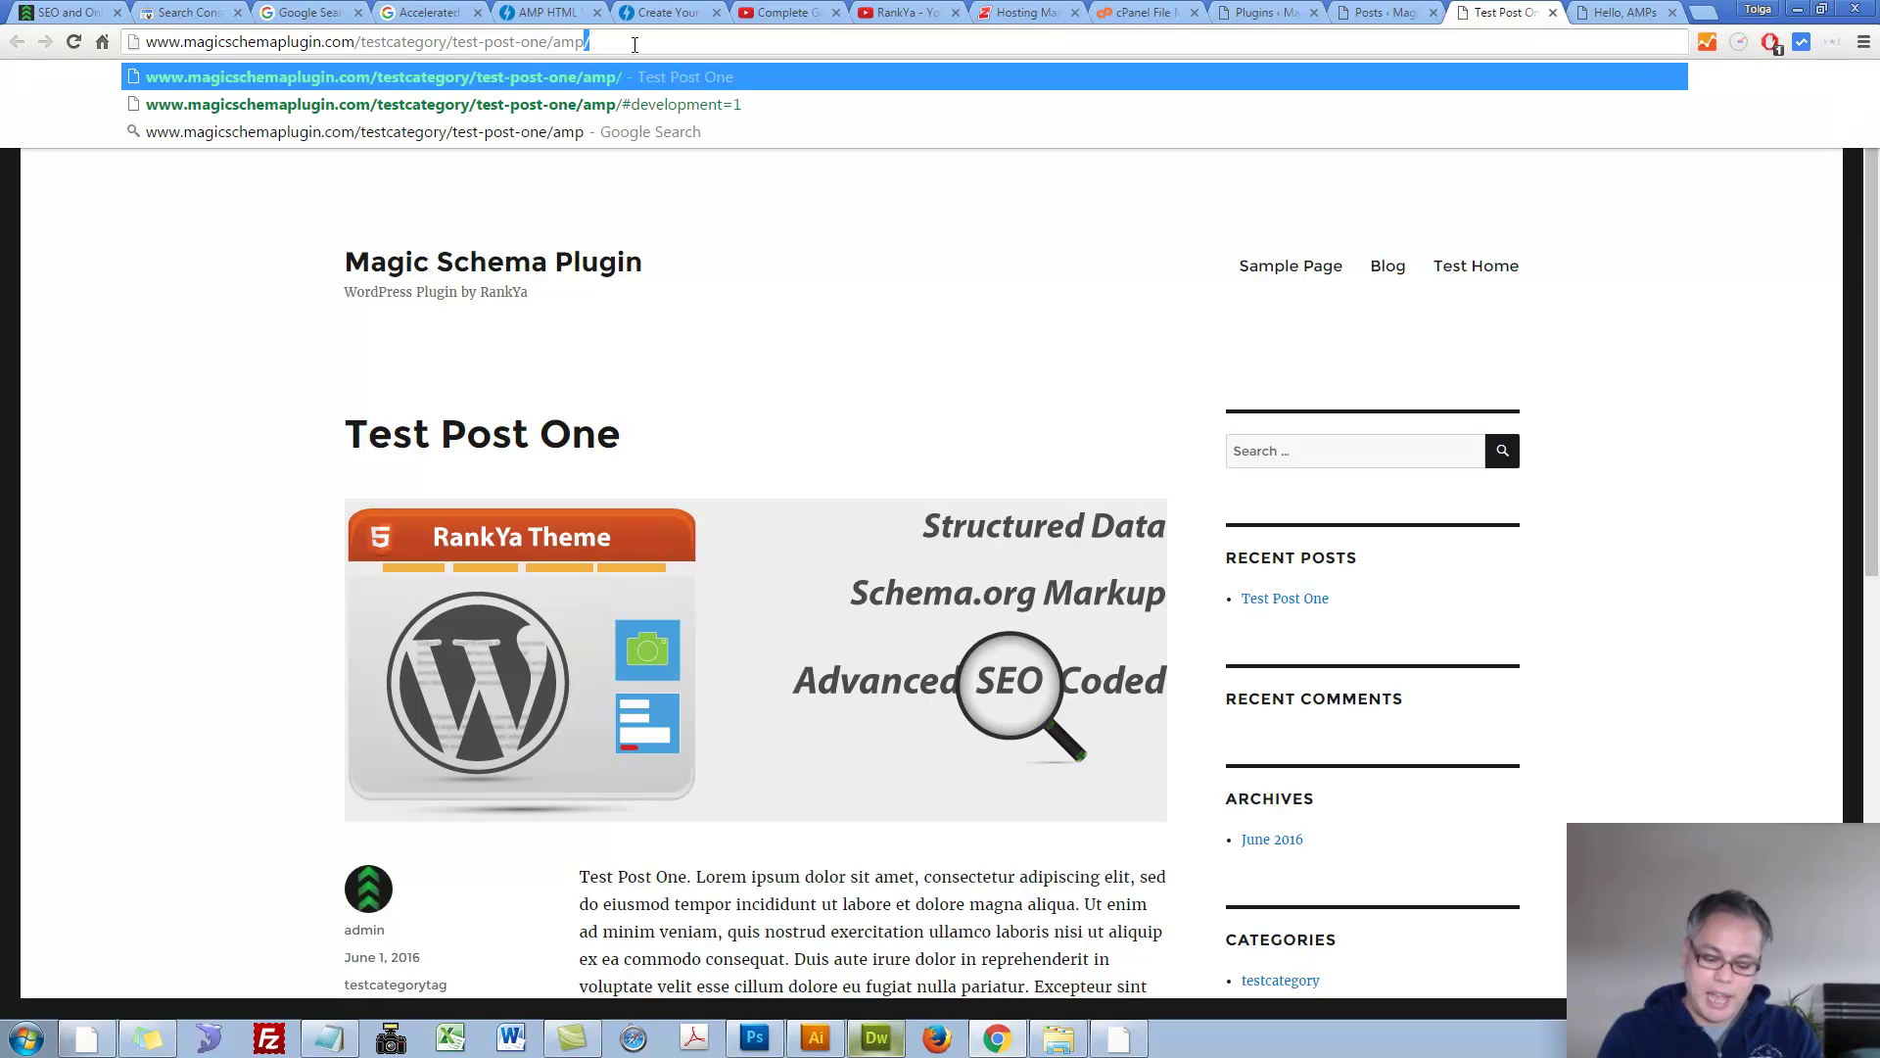
text(/)
key(Return)
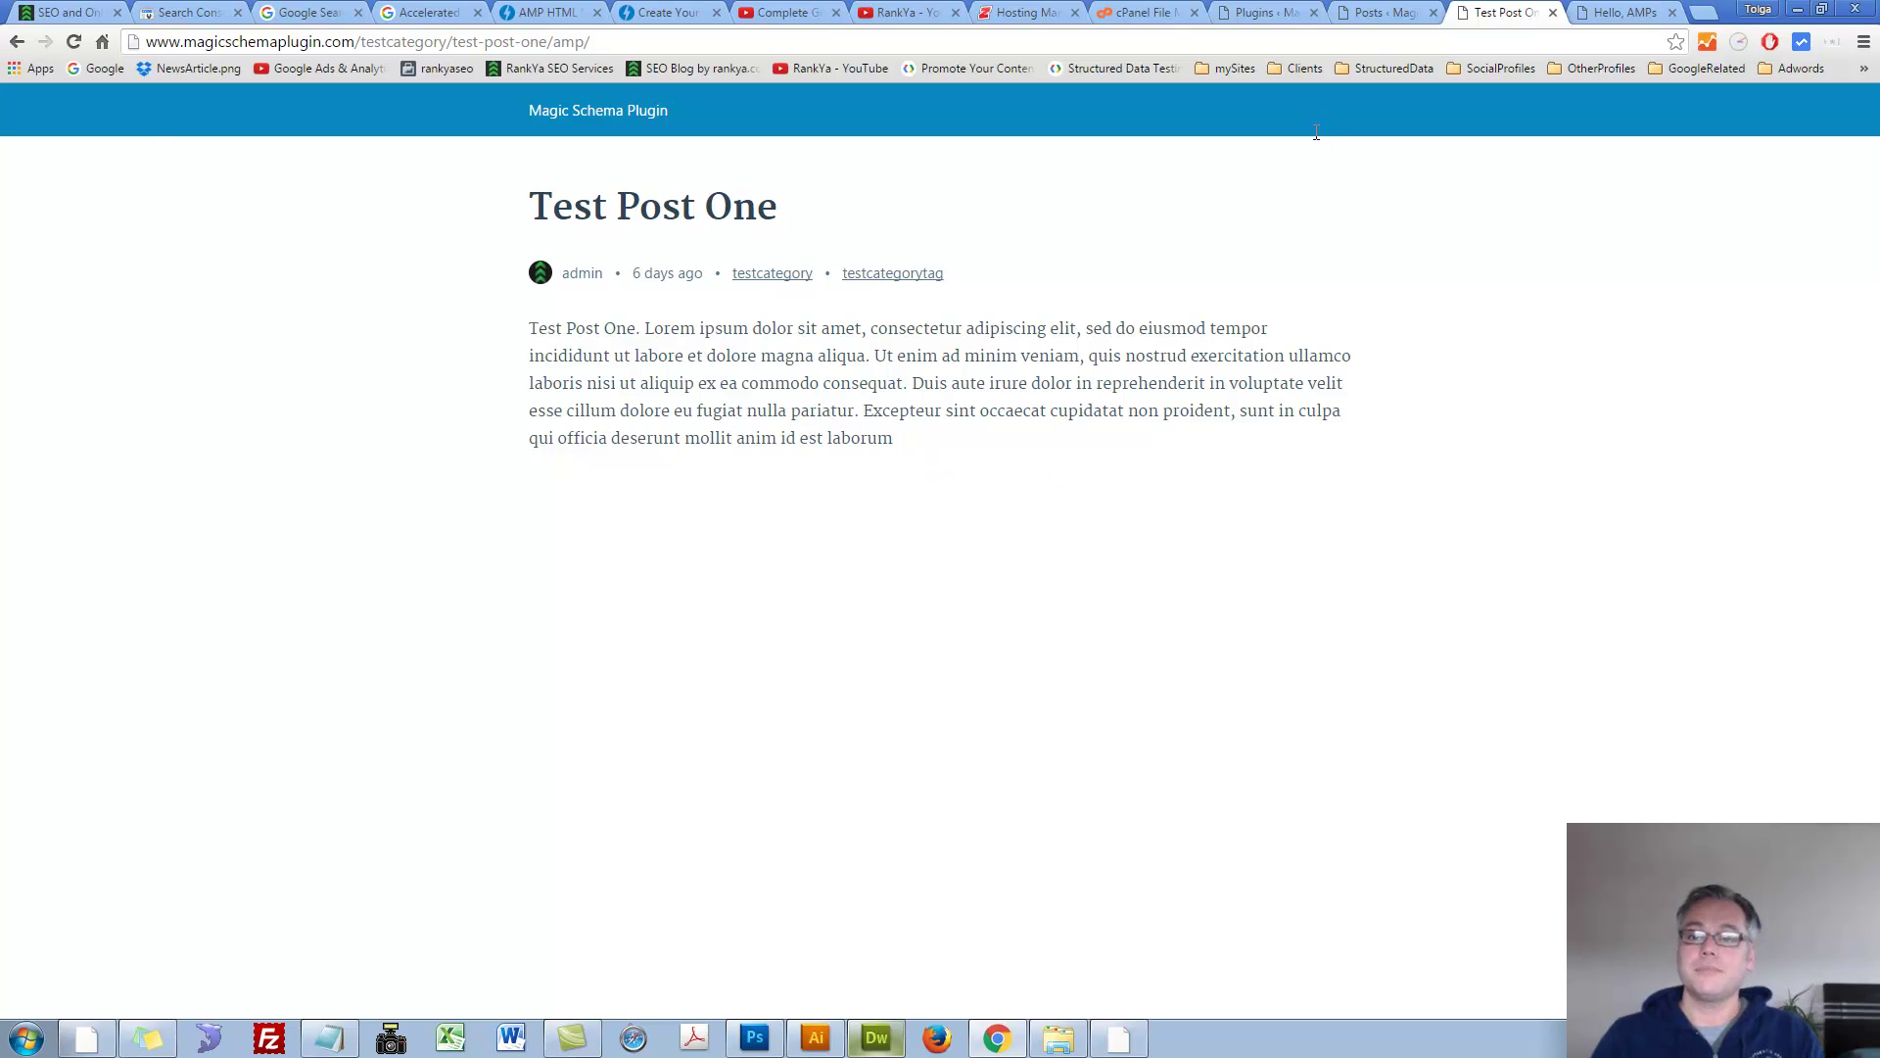
- Open Test Post One's regular page in another tab, then return to the AMP version
click(1390, 11)
middle_click(390, 313)
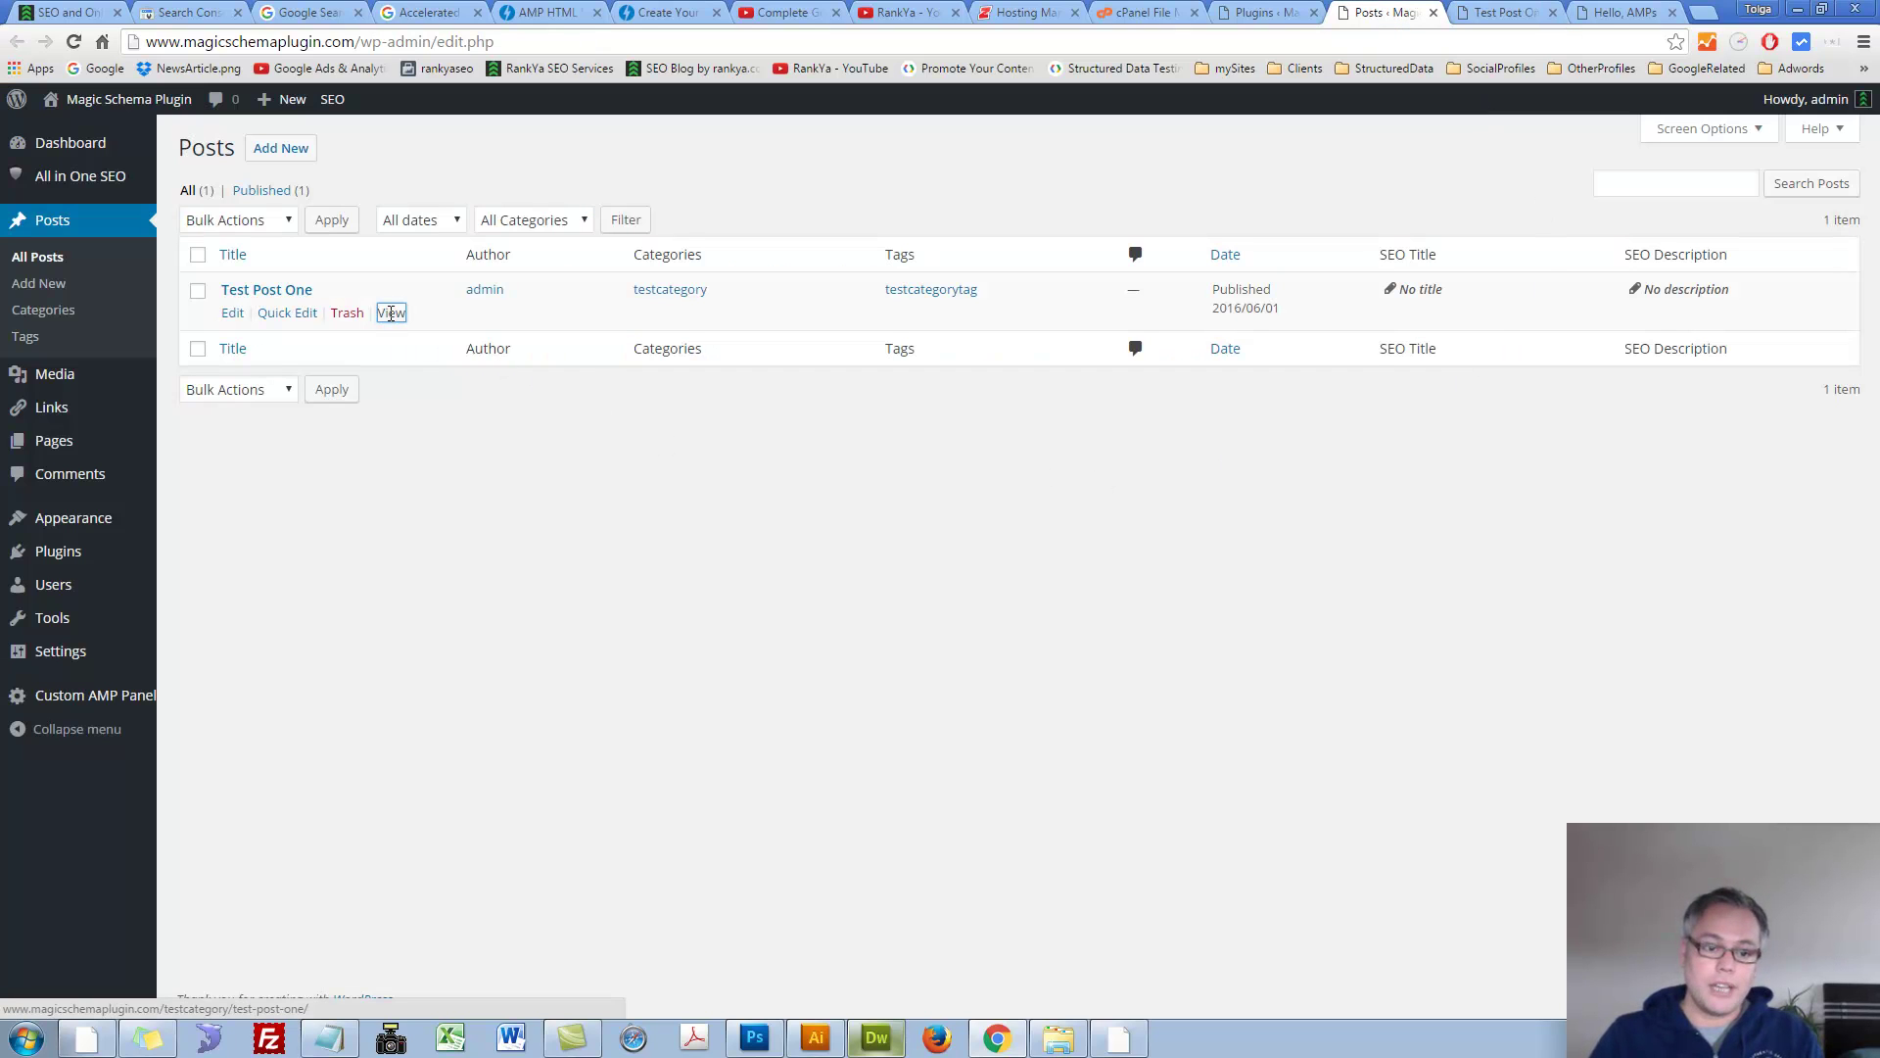
click(1501, 18)
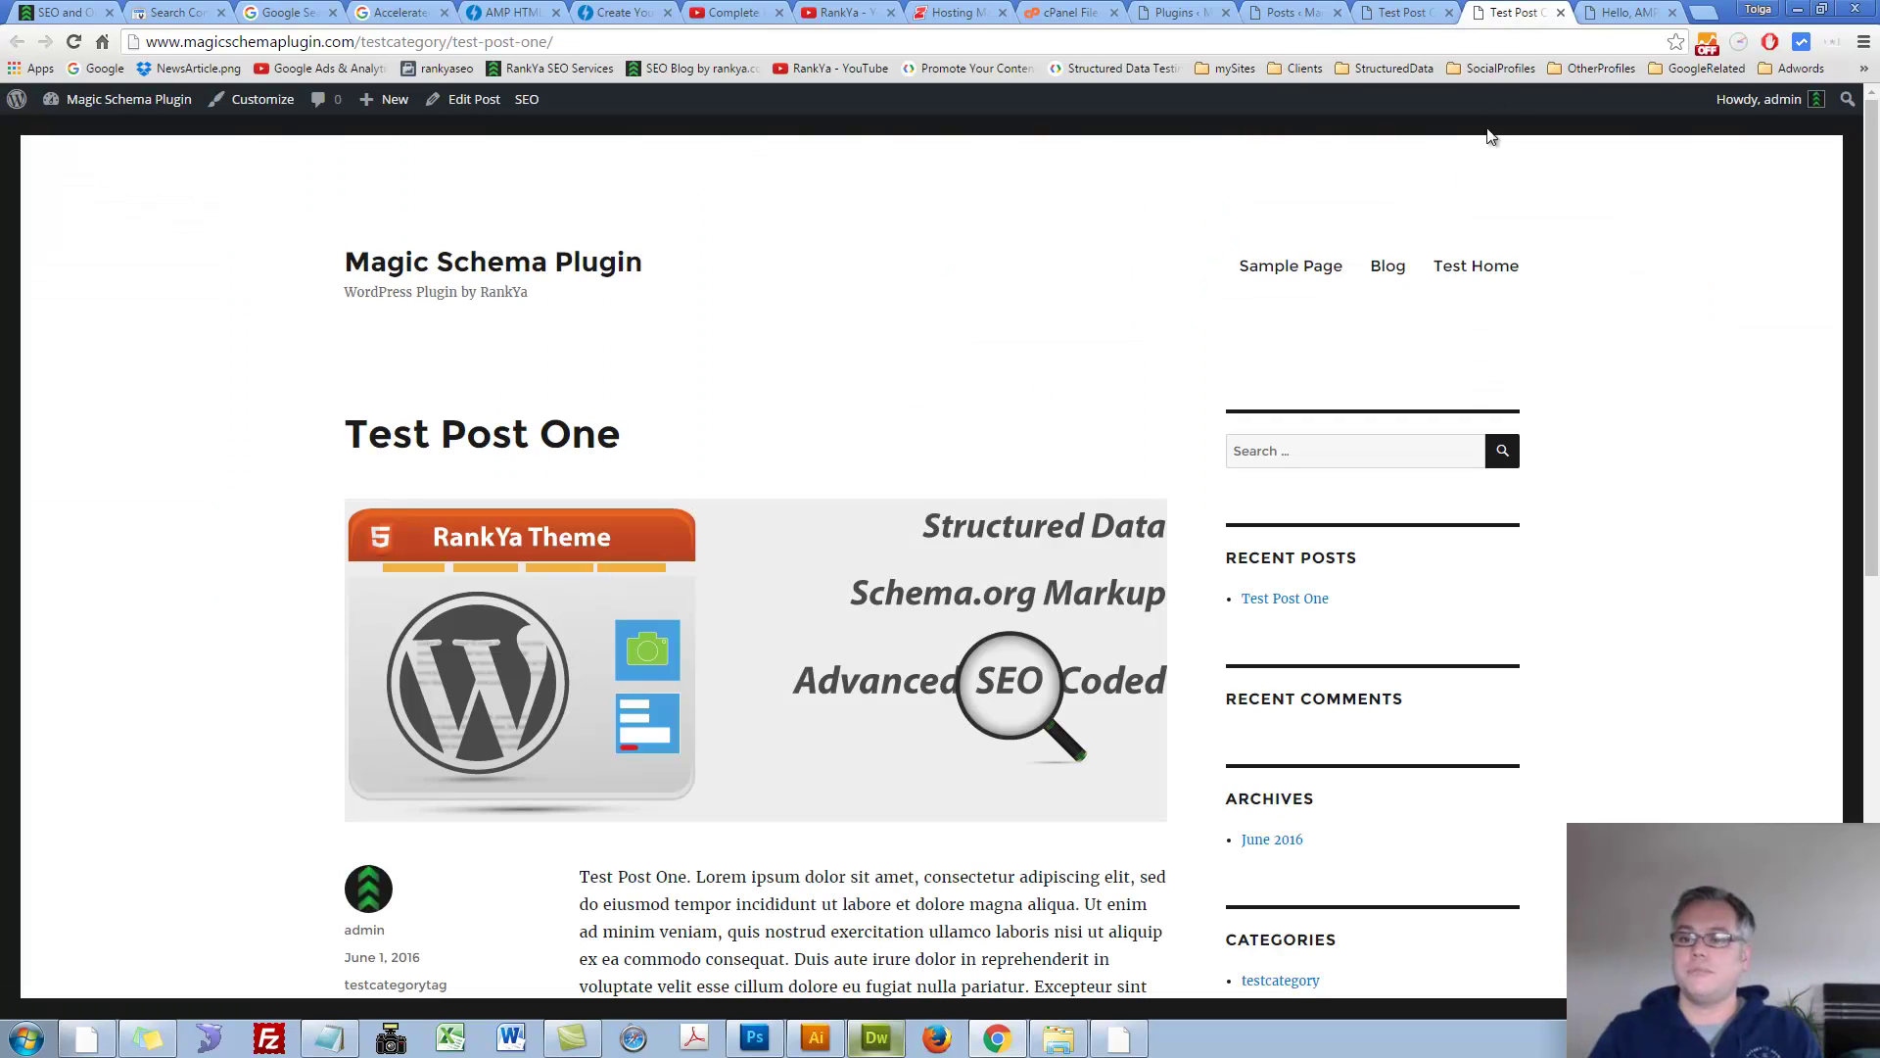
click(1521, 14)
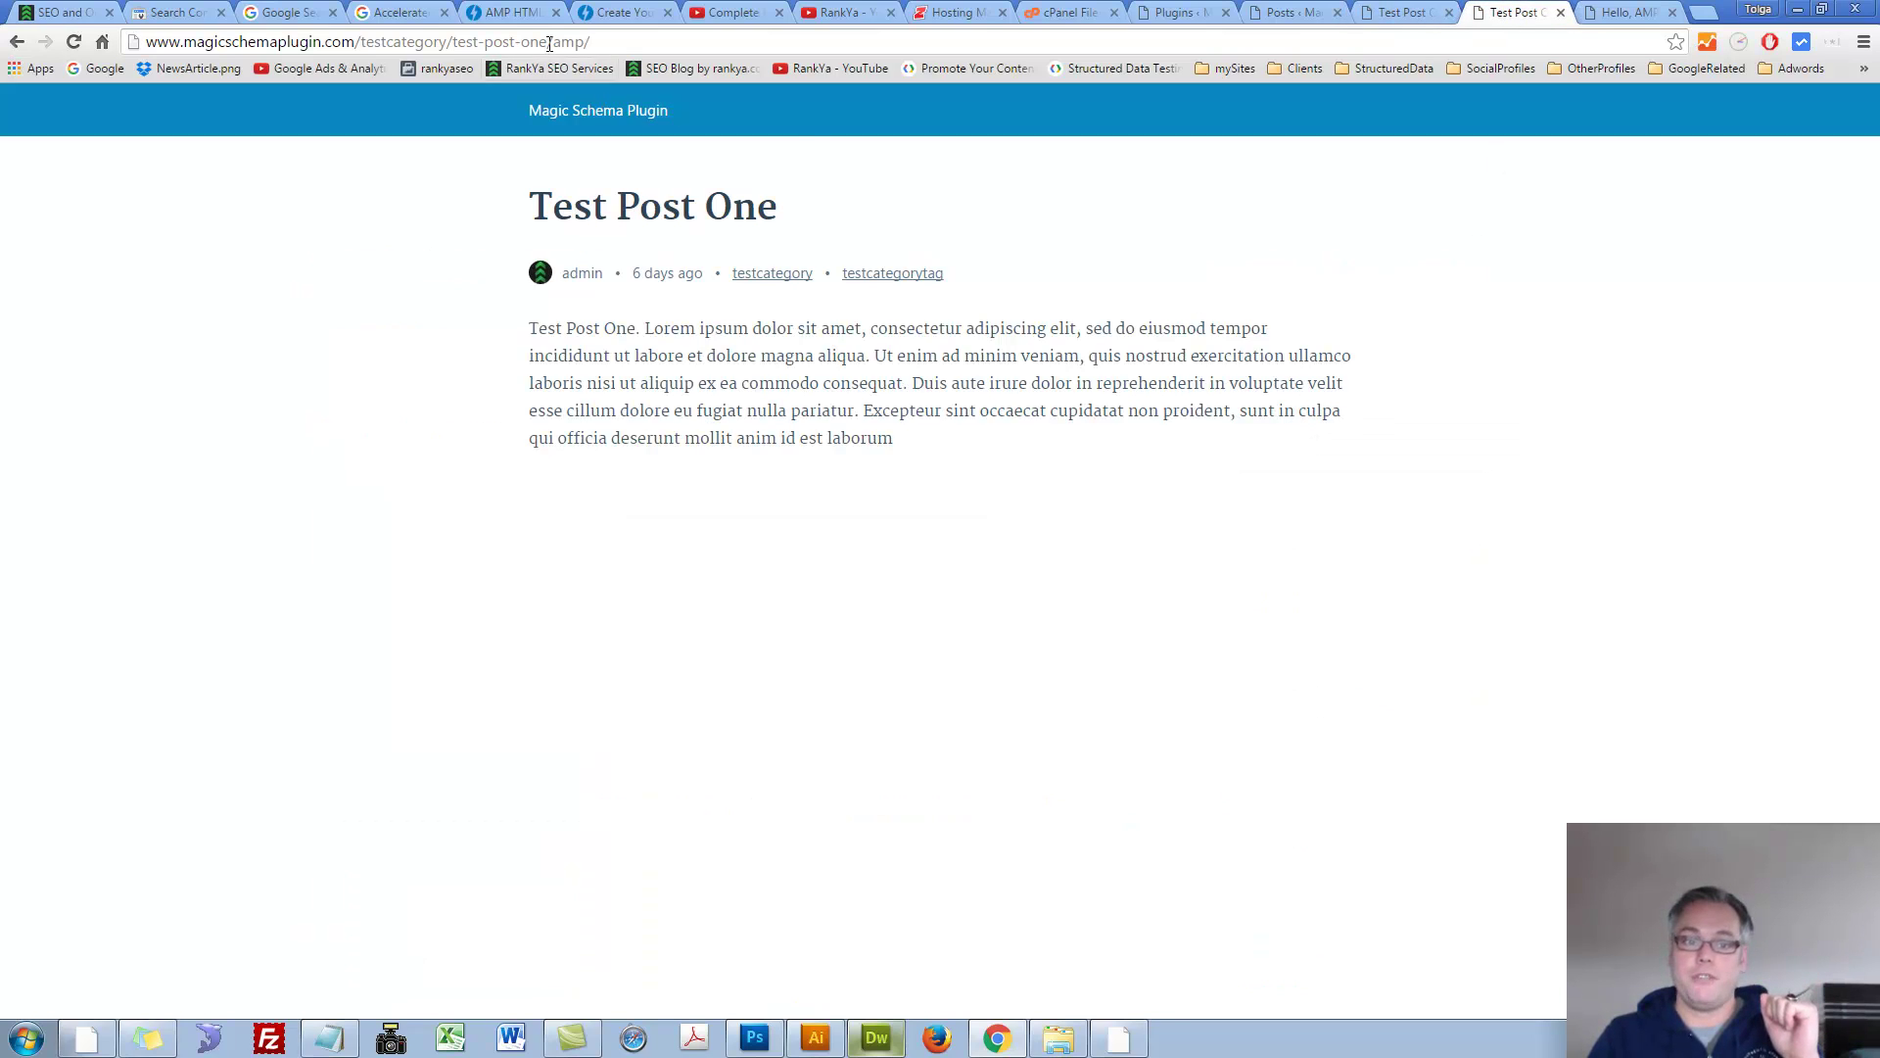
click(1414, 277)
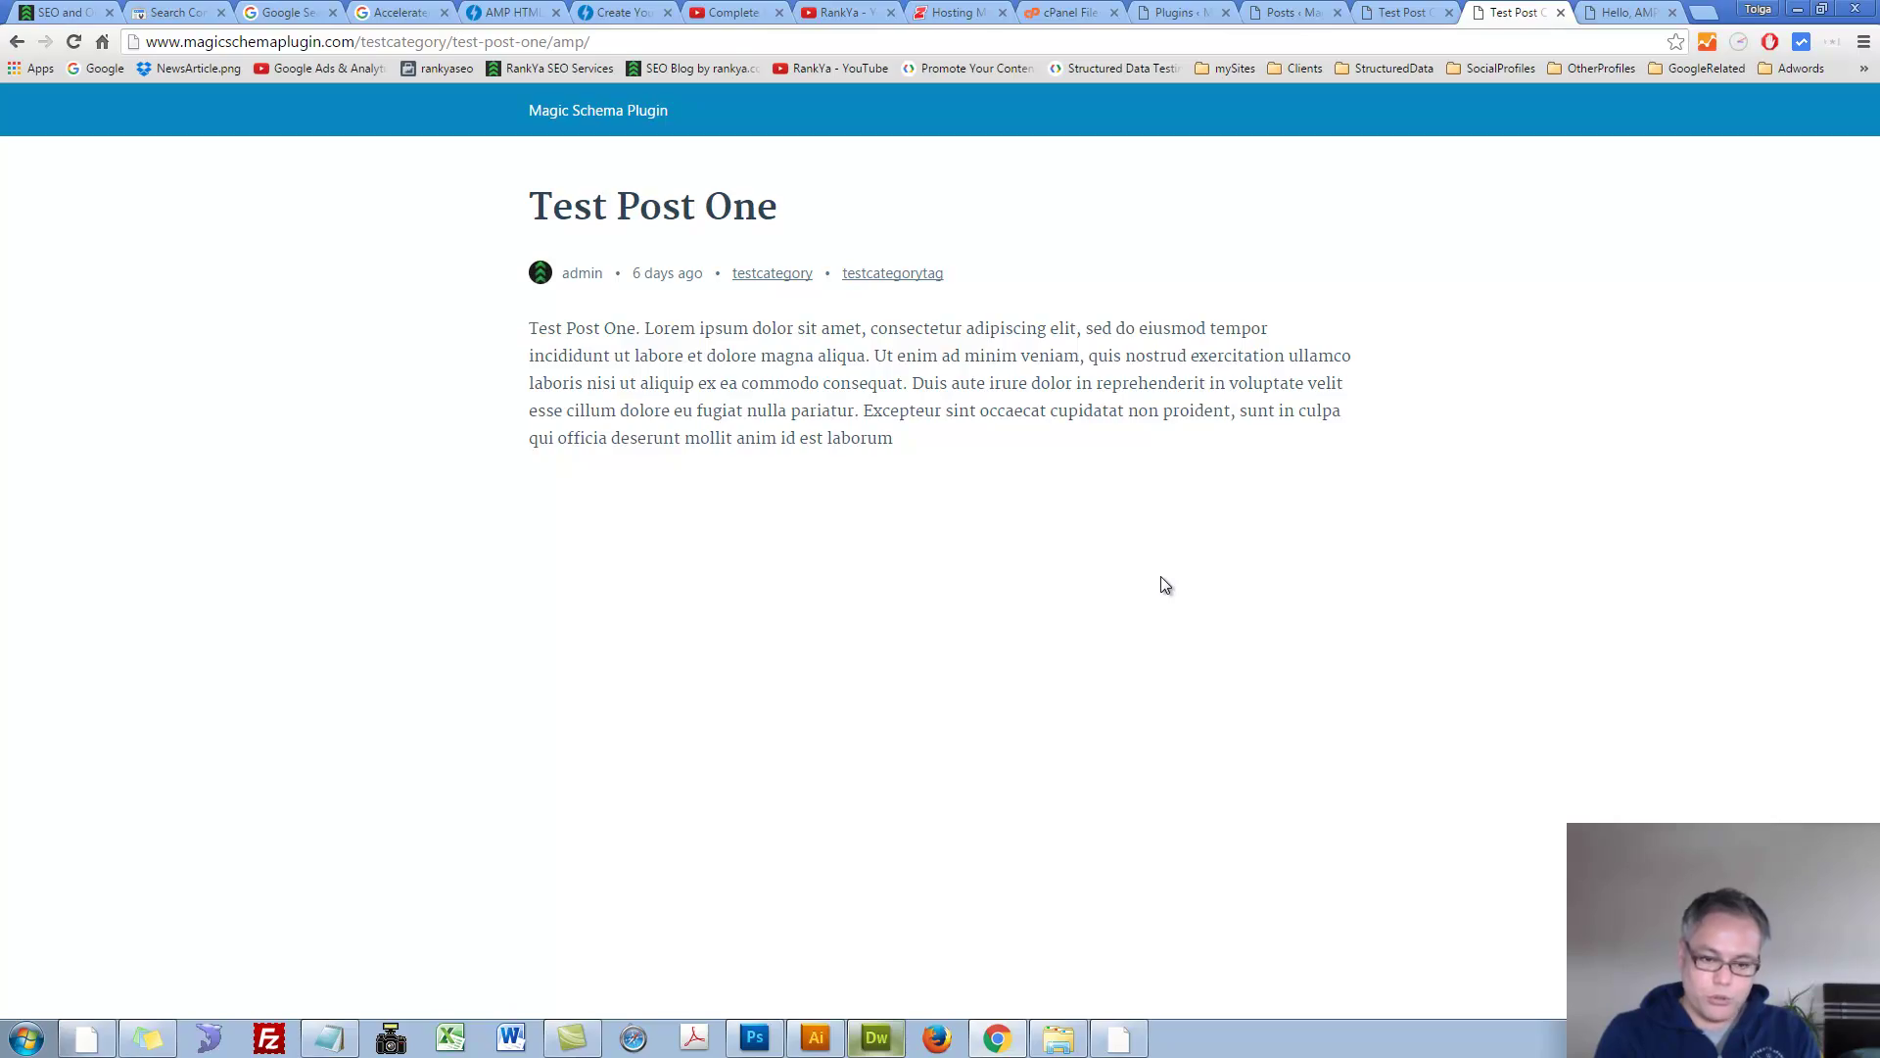
- View the AMP page's source and select its rel=canonical link tag
key(ctrl+u)
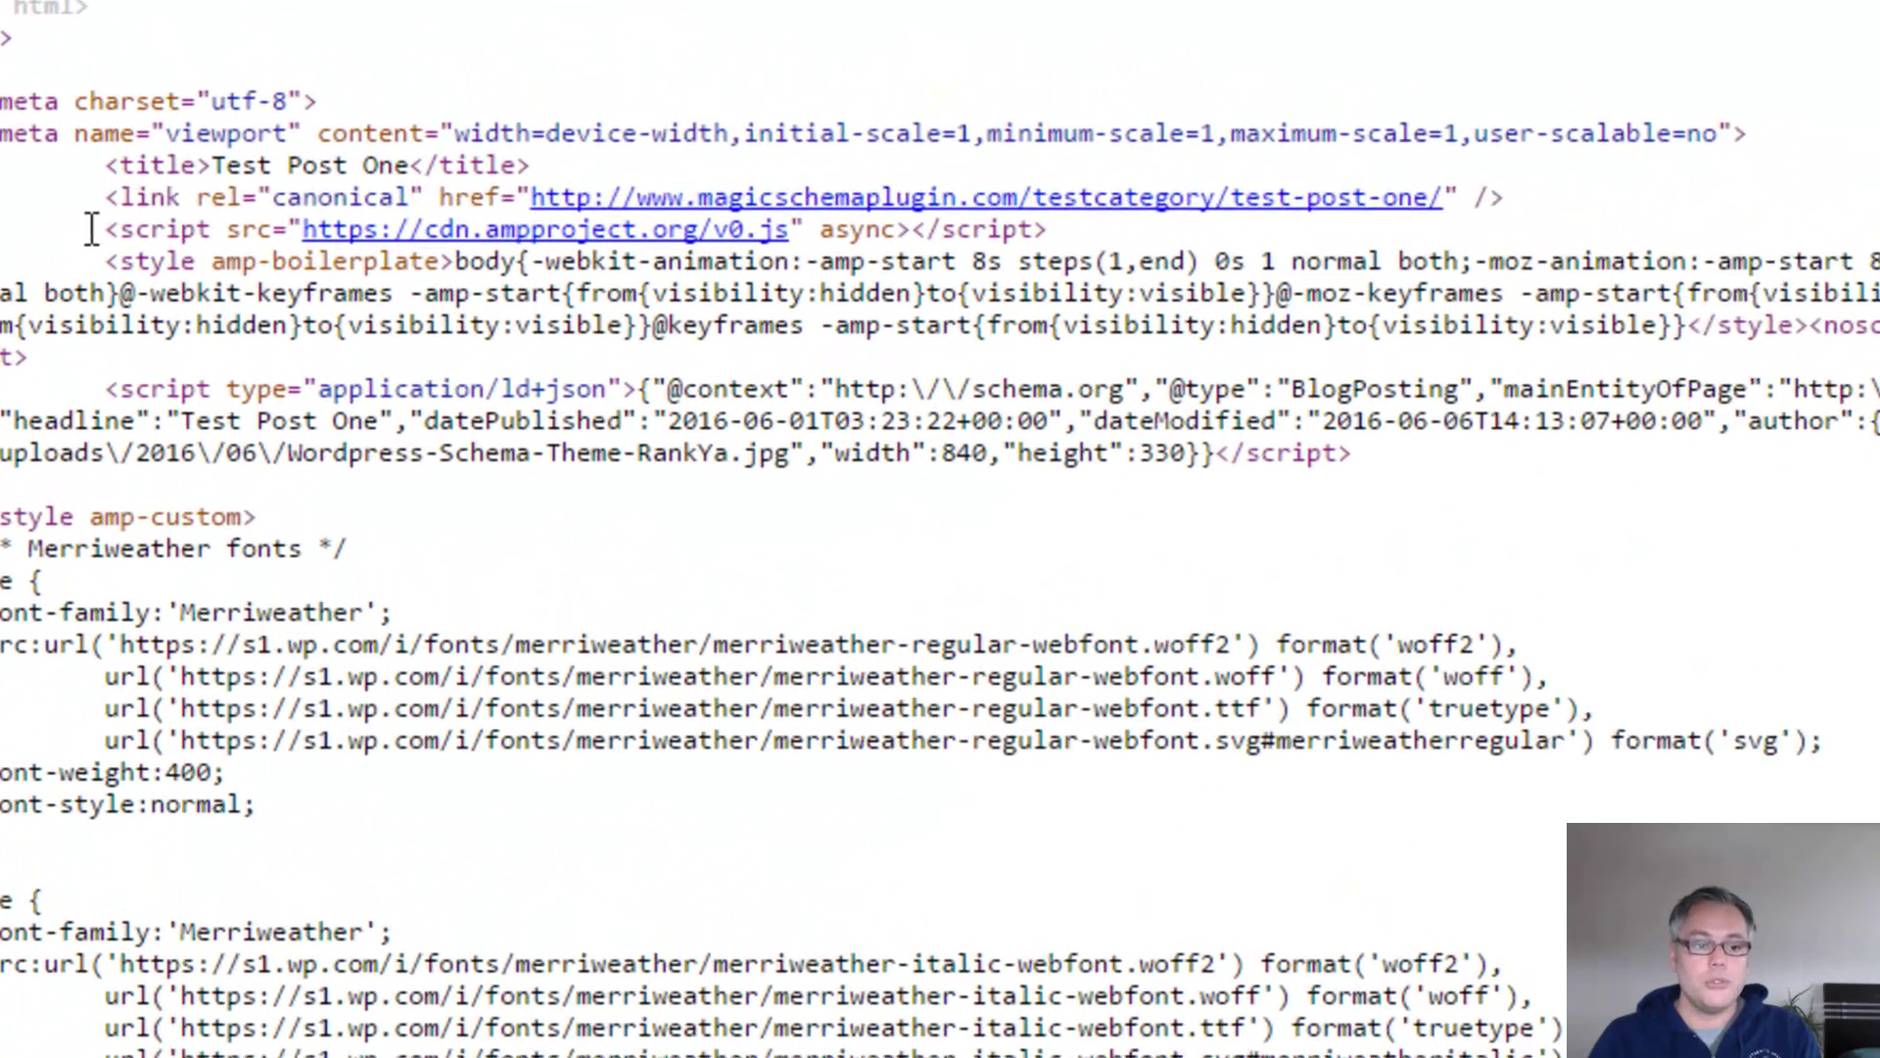
drag(147, 179, 817, 180)
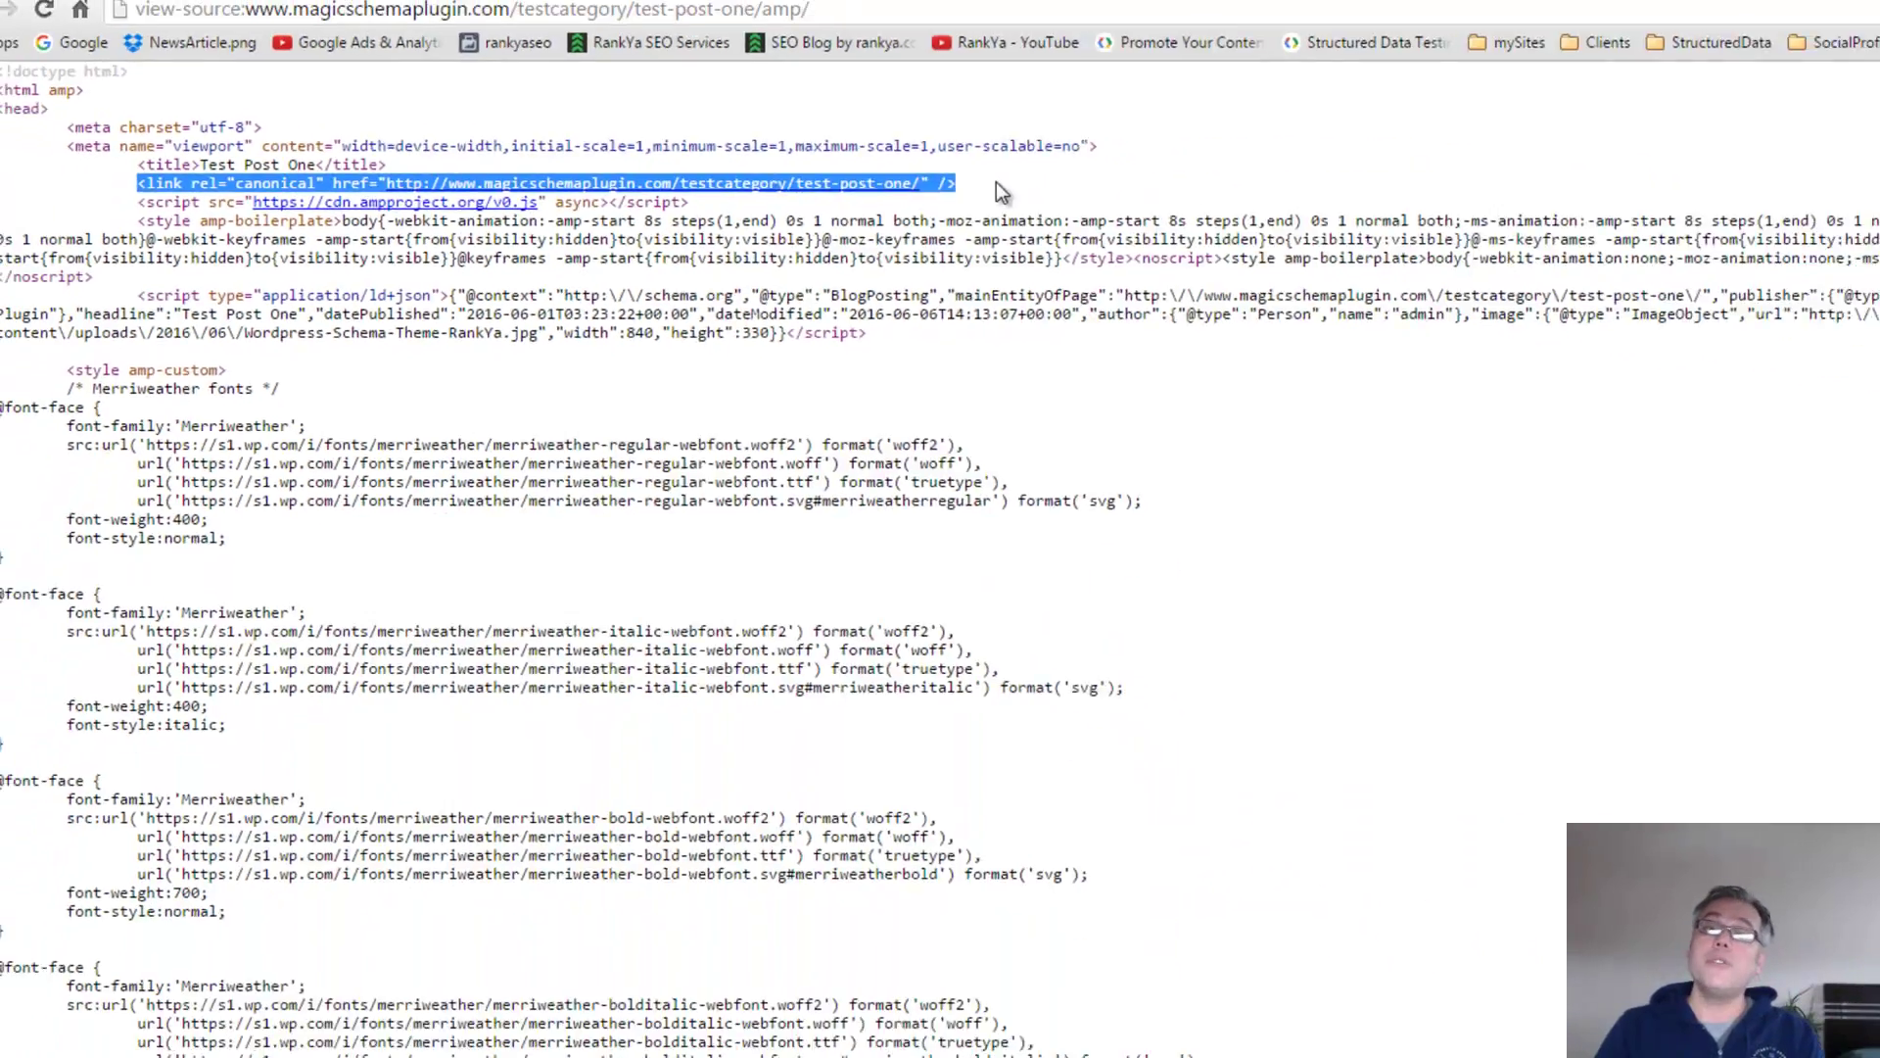
key(ctrl+shift+Tab)
key(ctrl+shift+Tab)
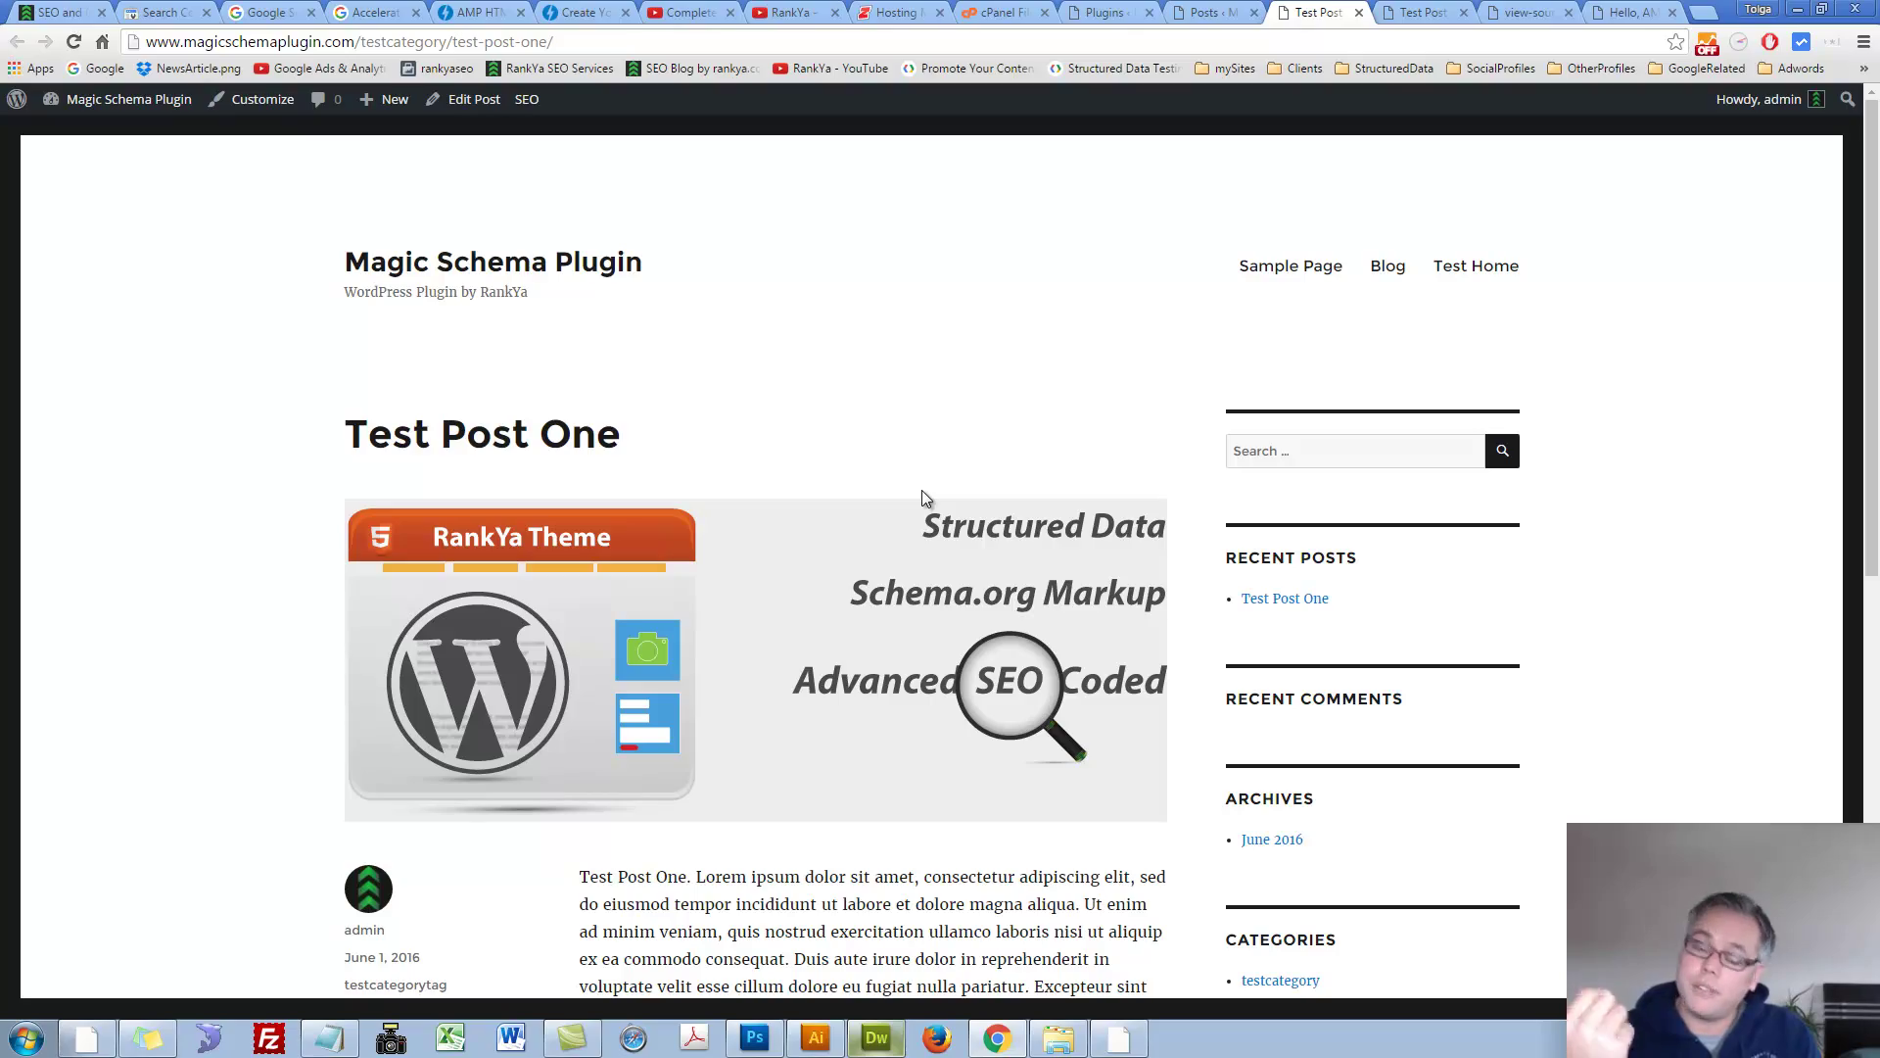
- View the regular post's source and select its rel="amphtml" link tag
key(ctrl+u)
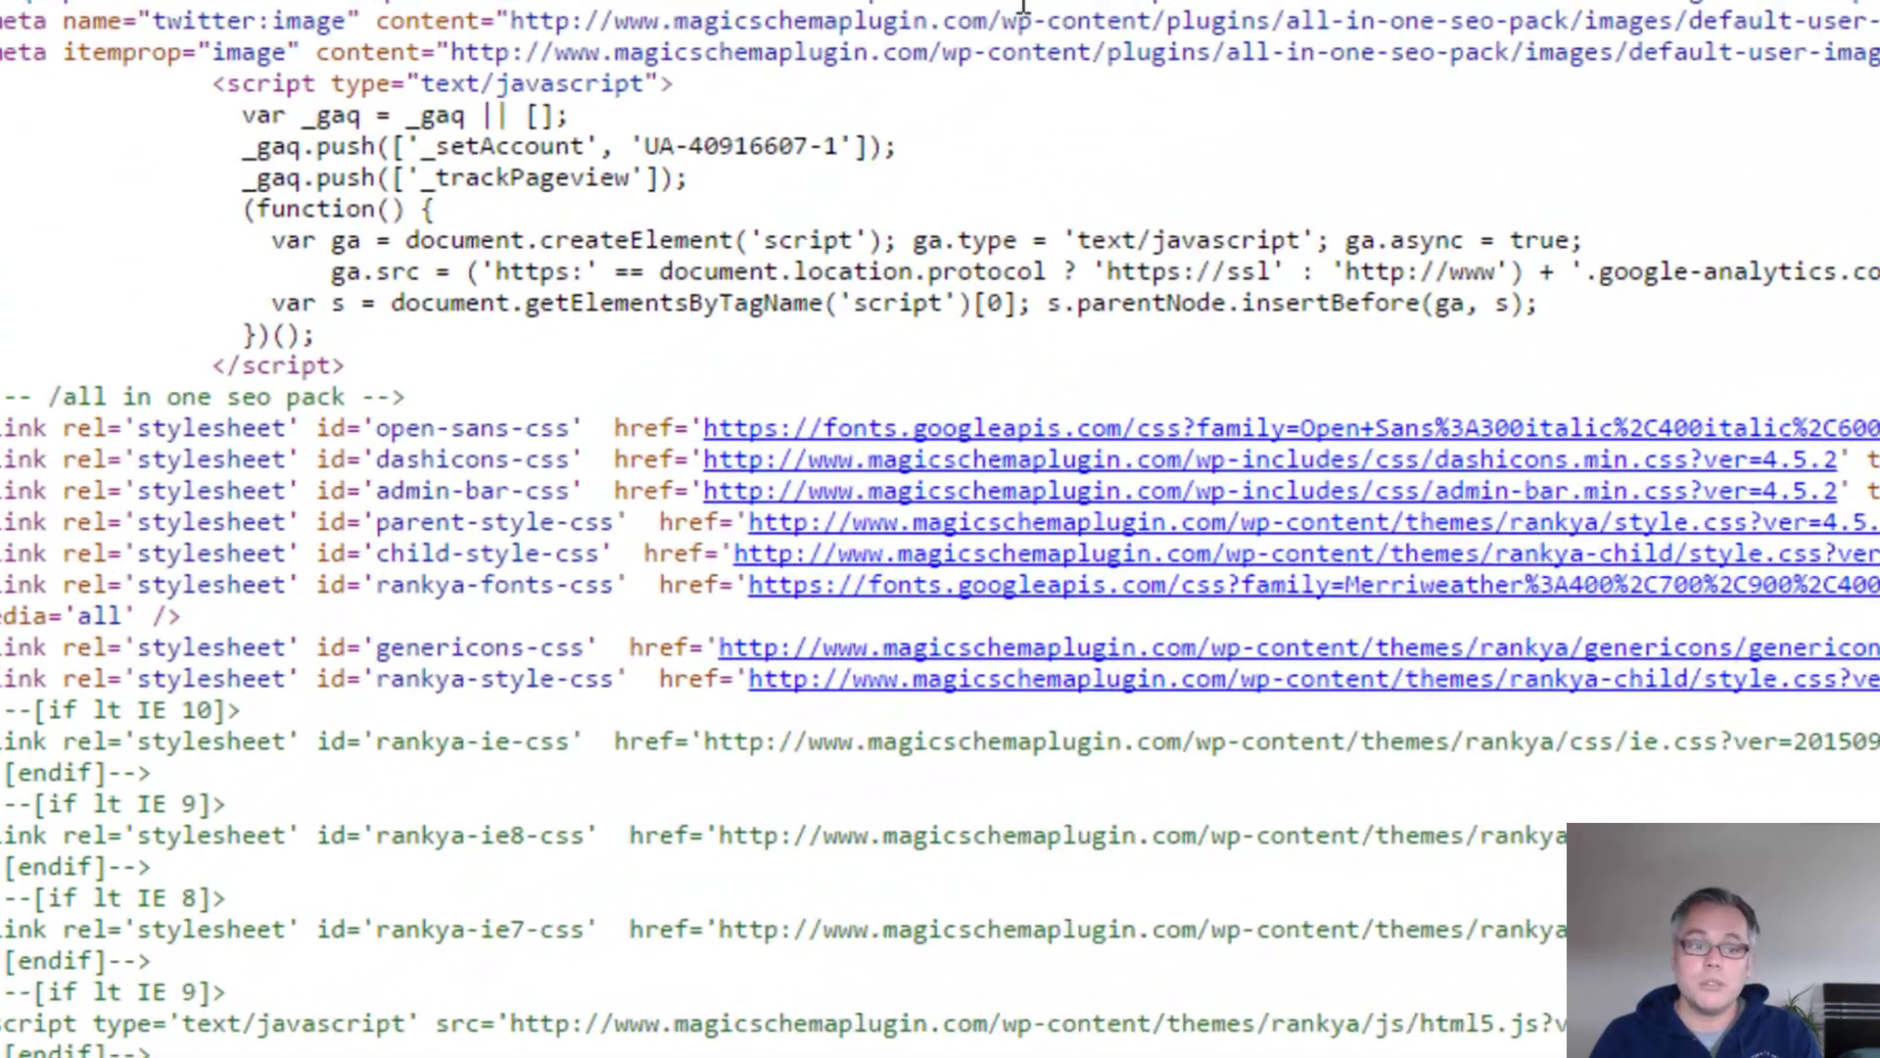
scroll(1024, 7, down, 9)
drag(217, 479, 1653, 482)
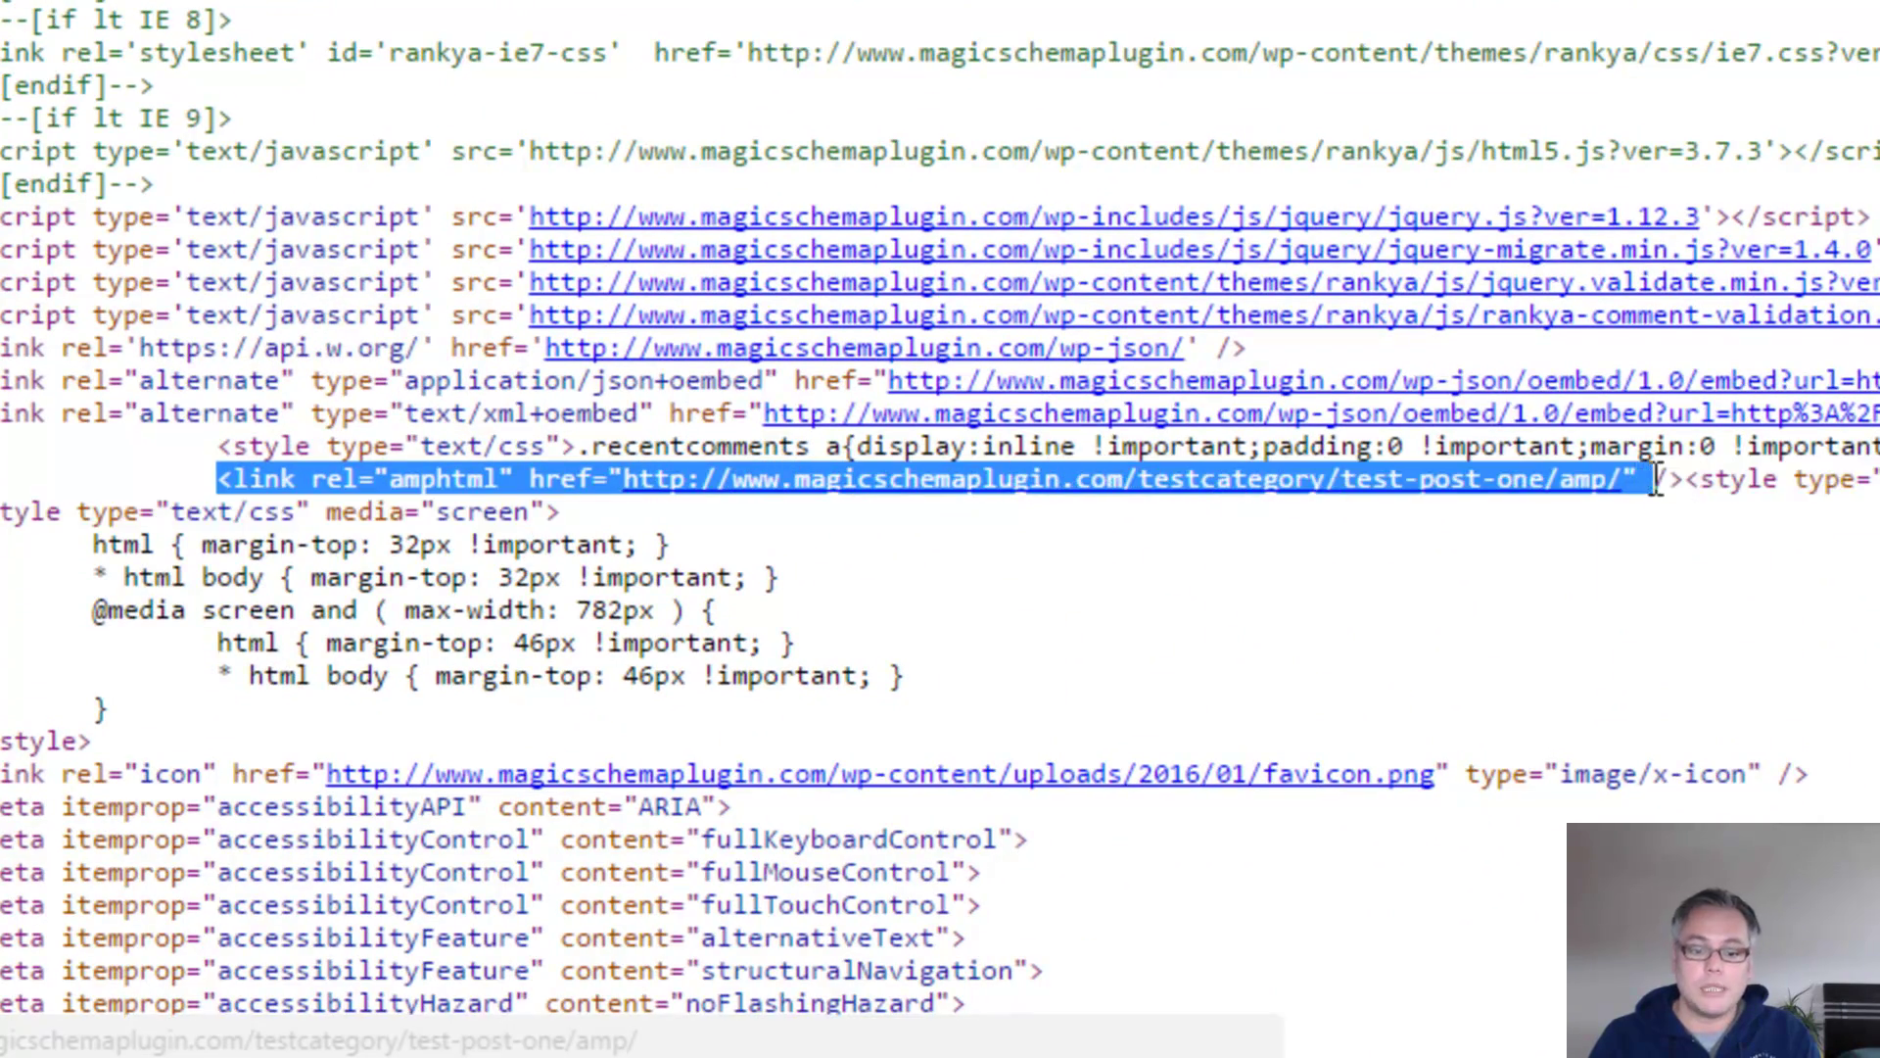
click(359, 495)
drag(314, 485, 514, 480)
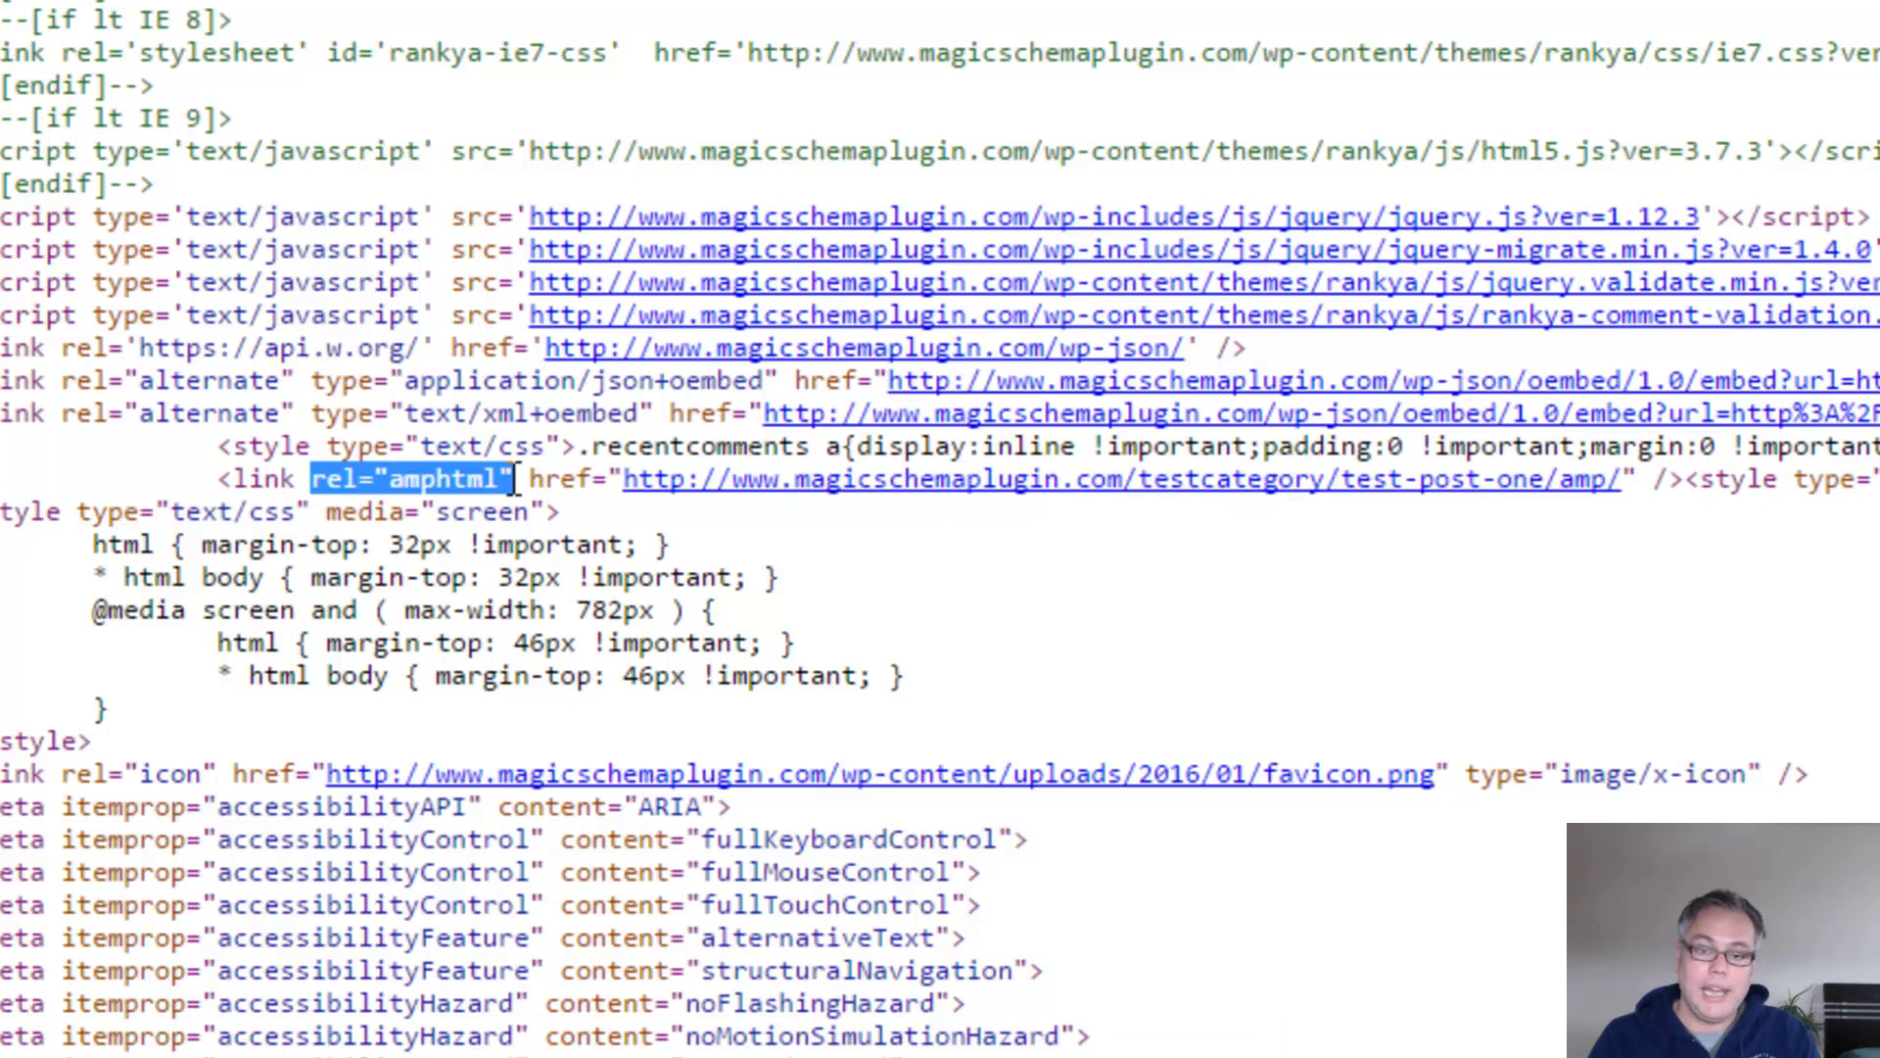
click(201, 485)
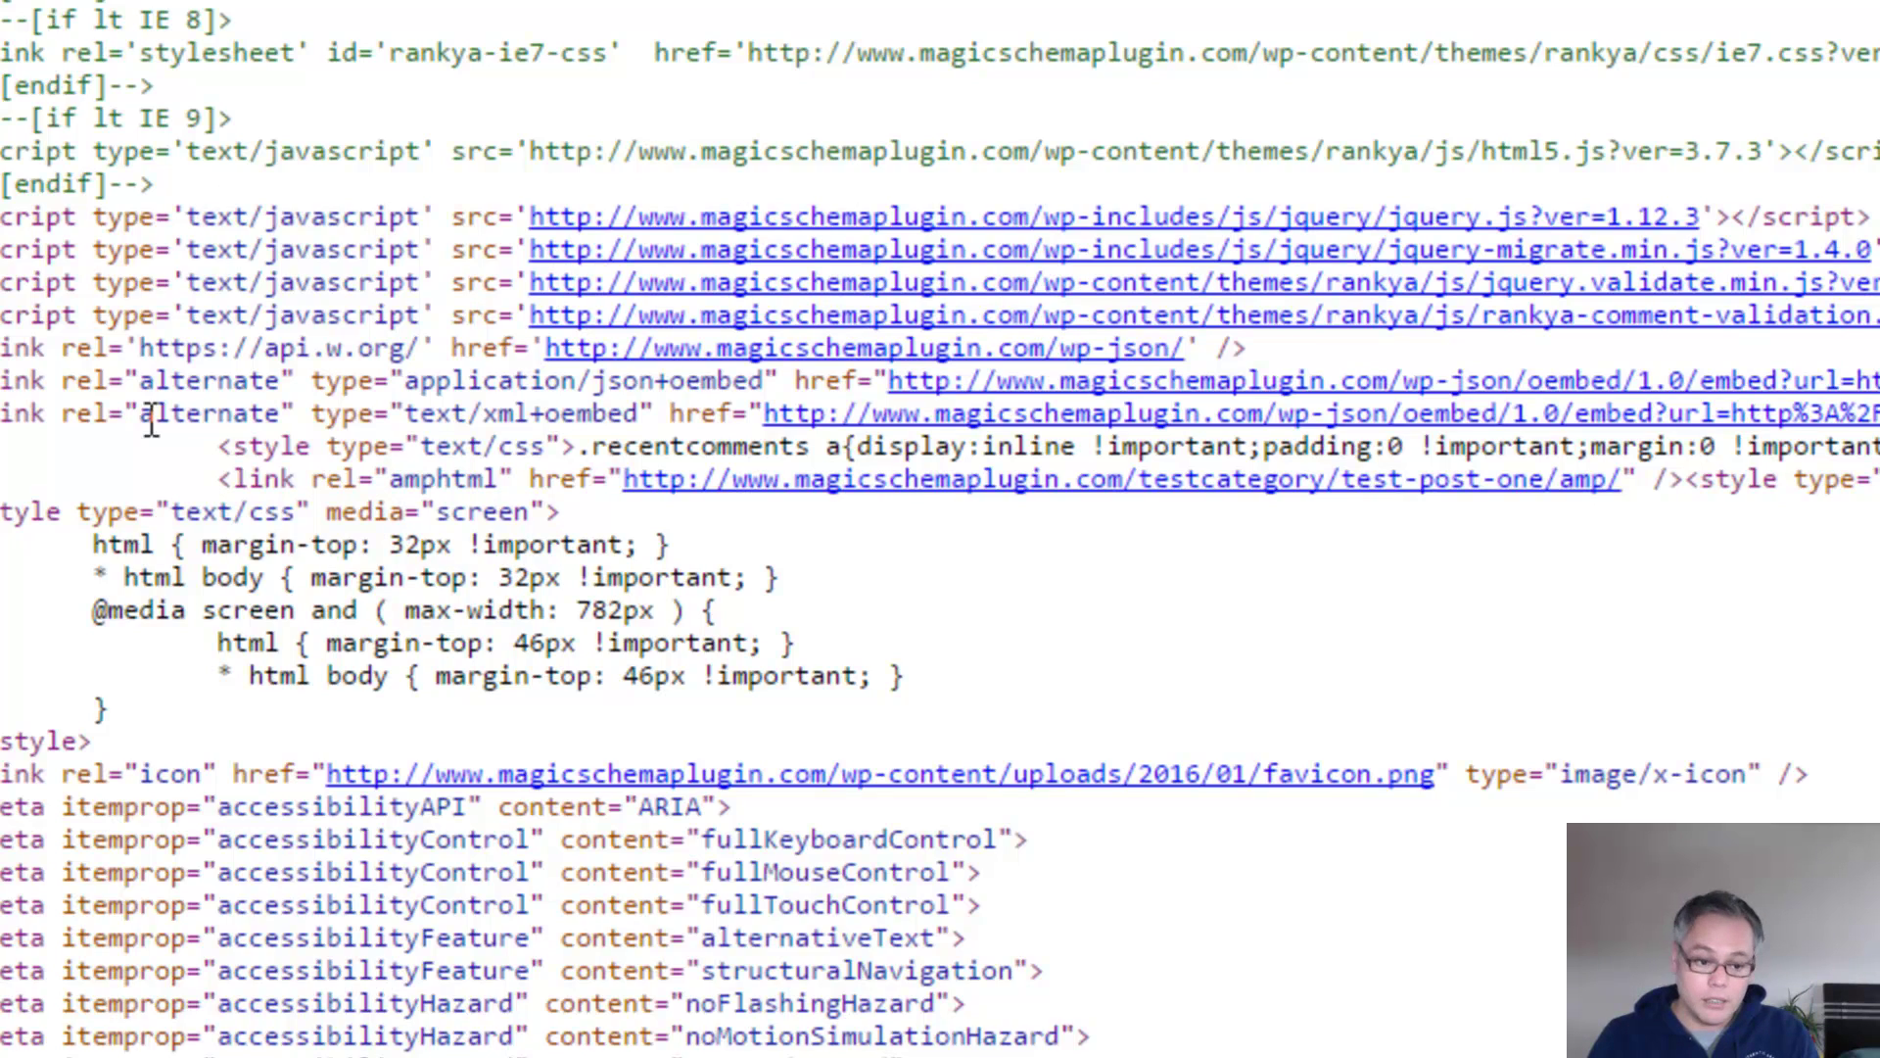
drag(213, 480, 1636, 480)
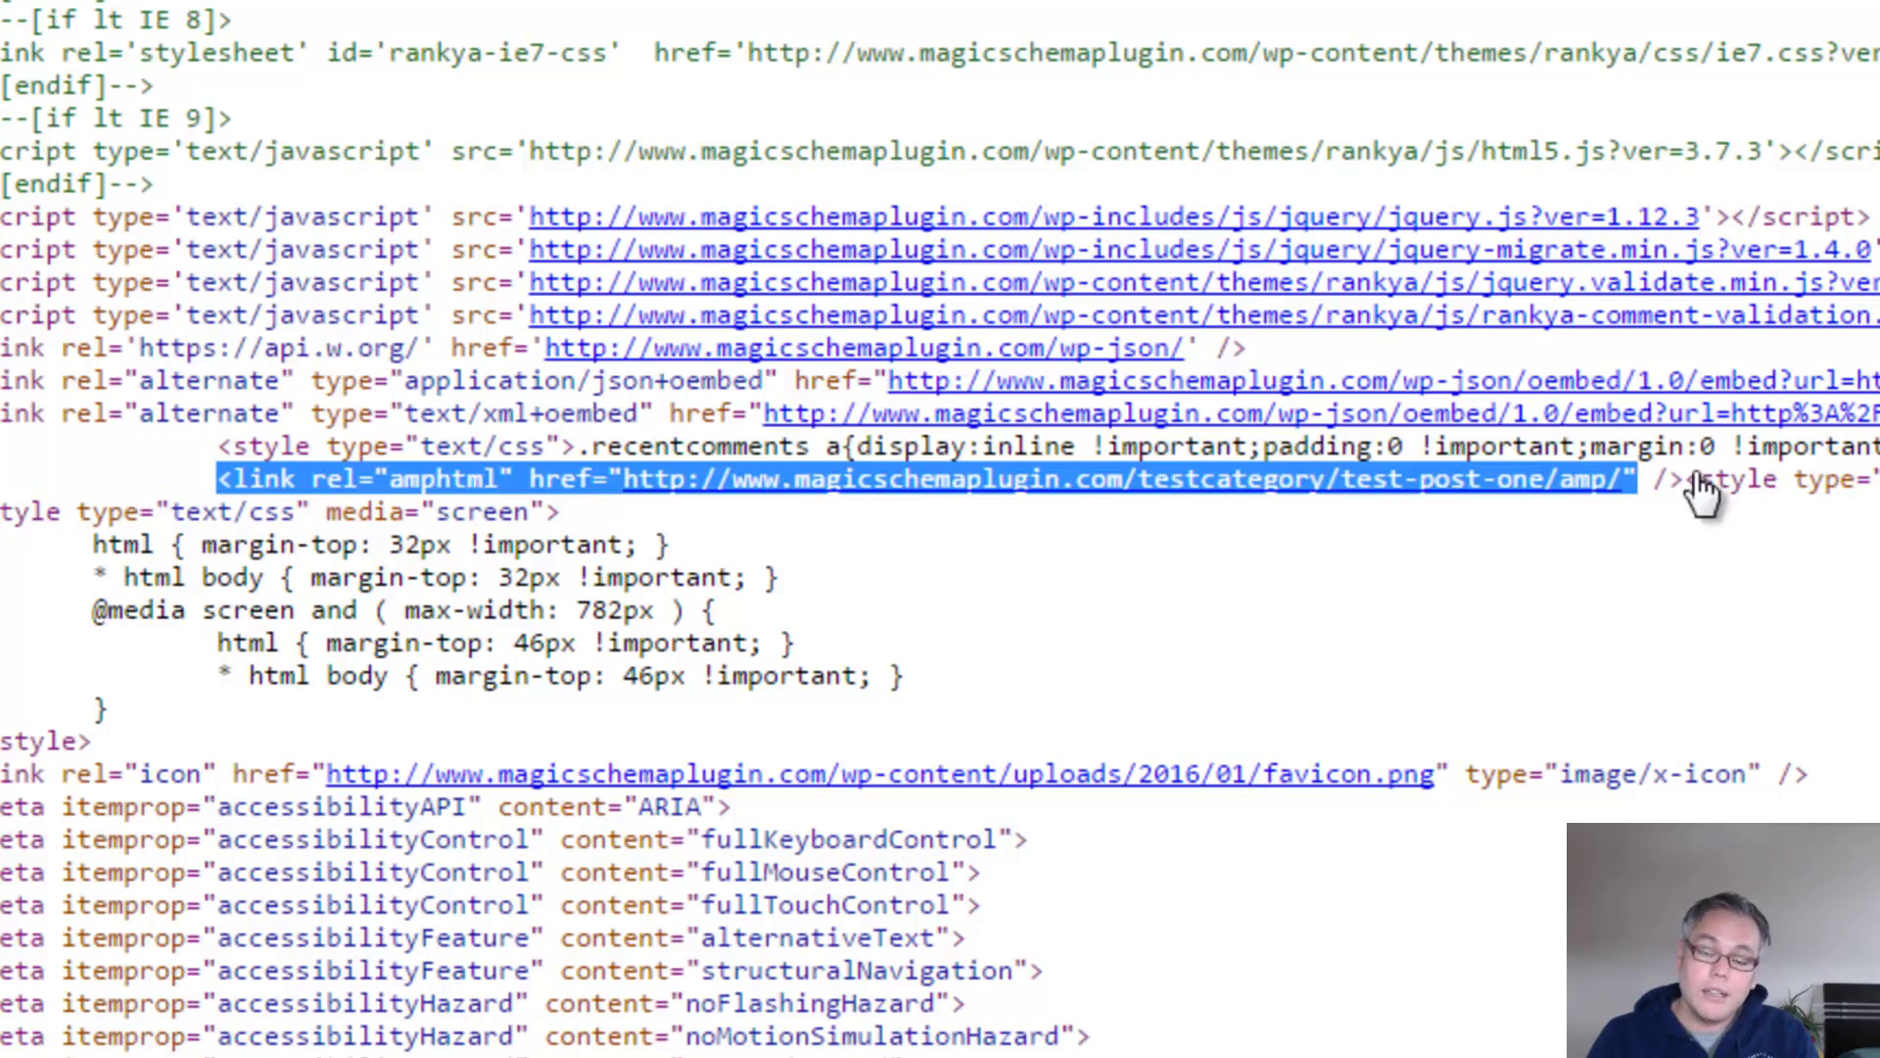
- Reselect the canonical link on line 7 of the AMP source, then return to the regular post
key(ctrl+Tab)
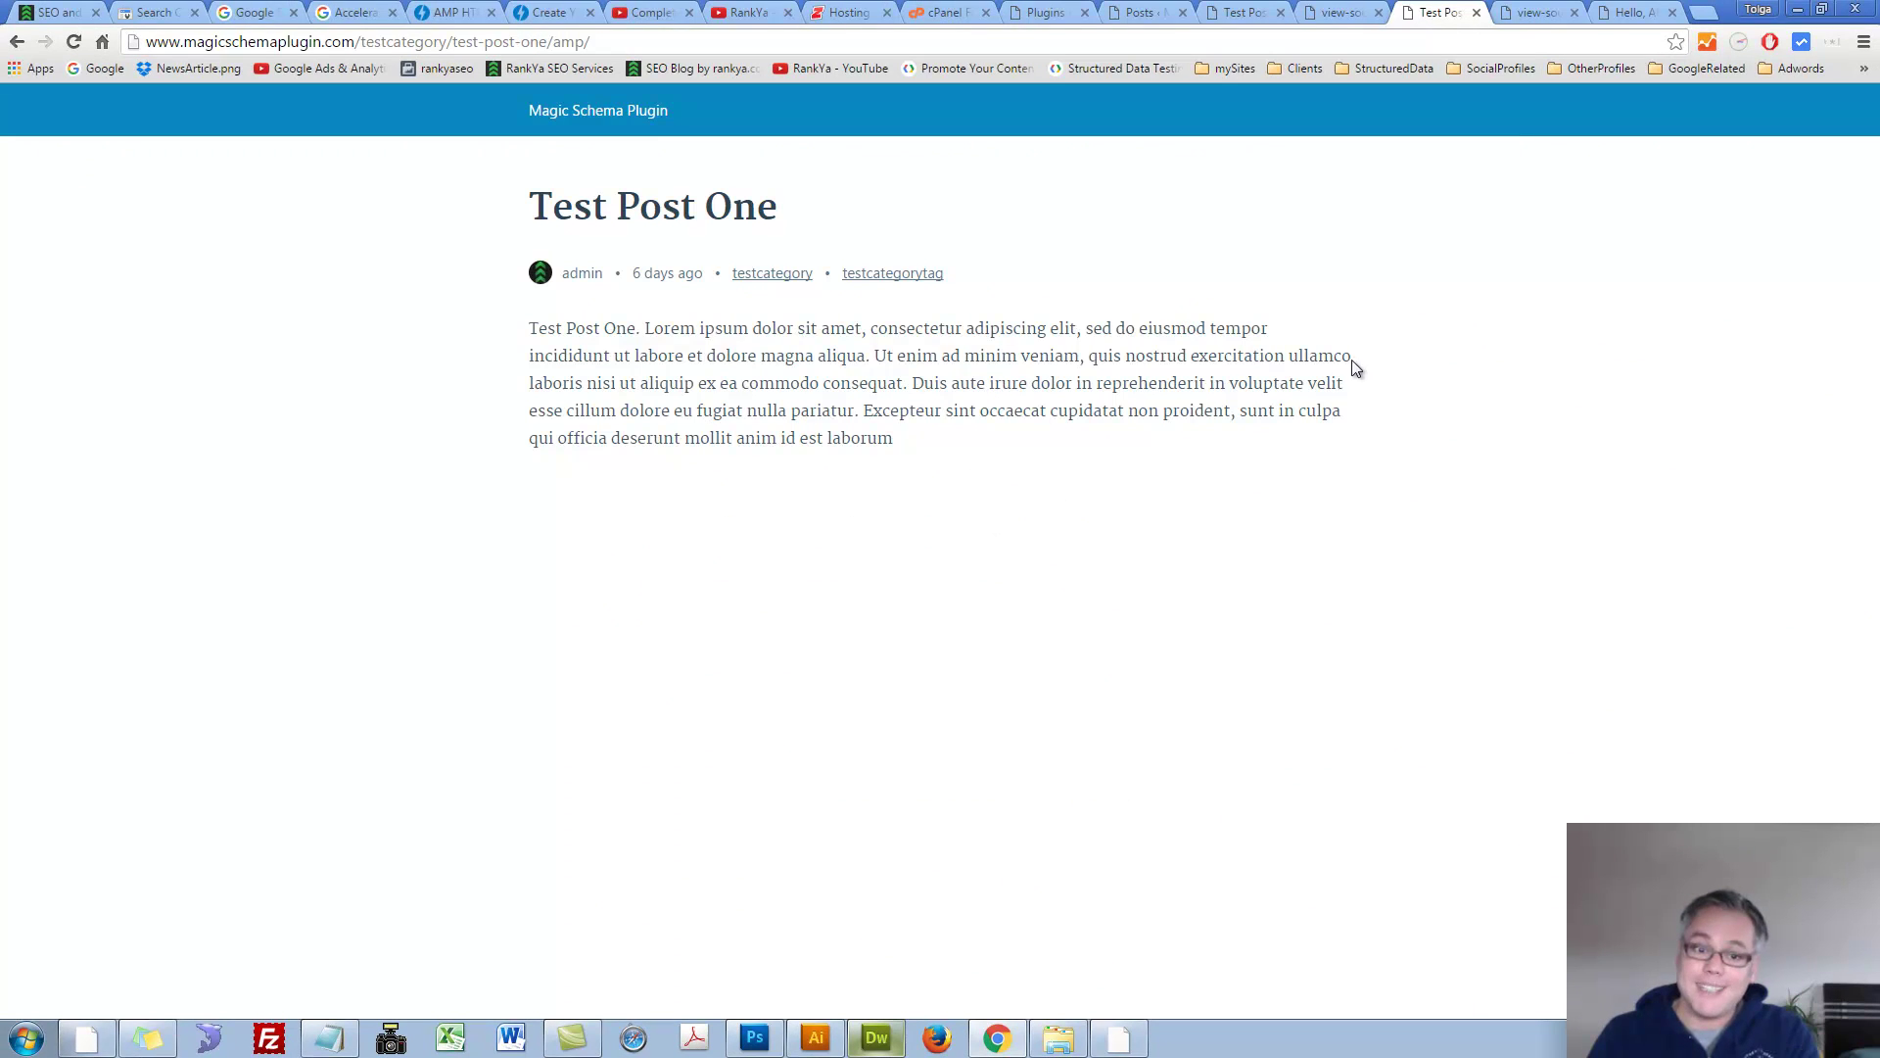
key(ctrl+shift+Tab)
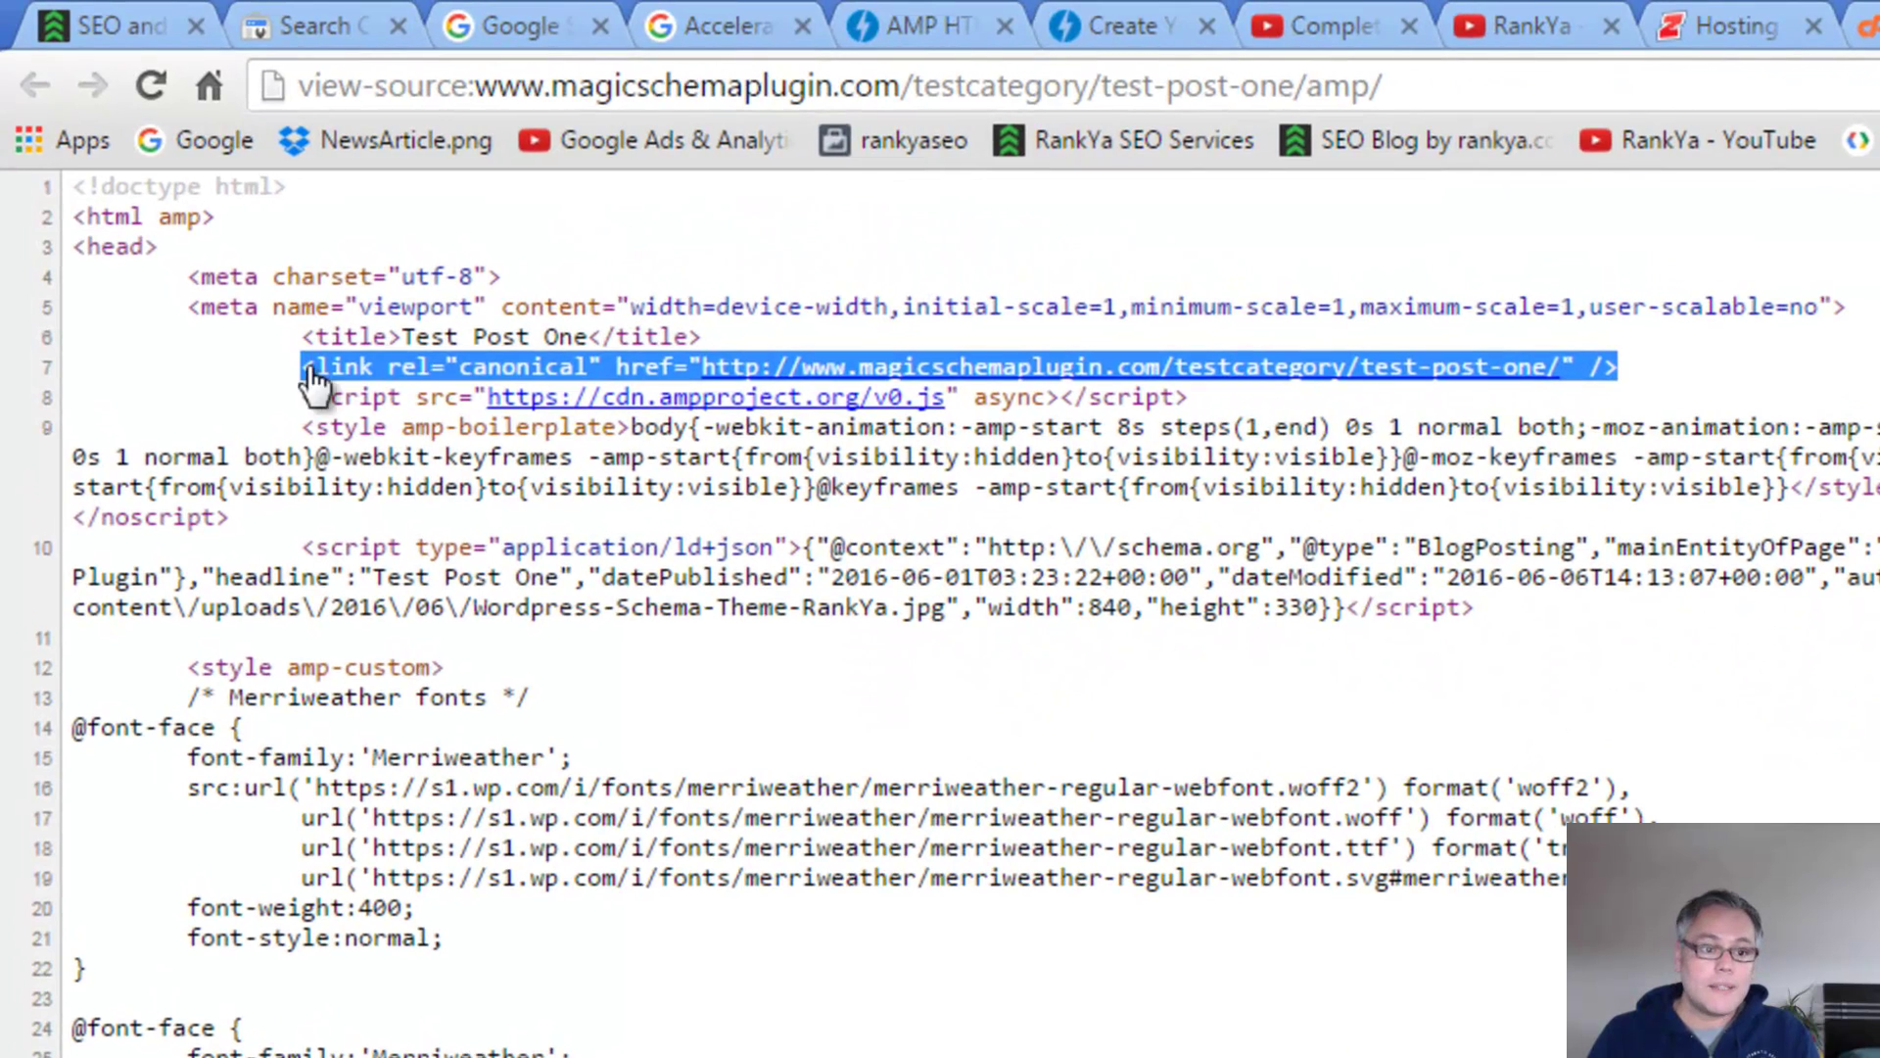
click(187, 237)
drag(303, 372, 1715, 370)
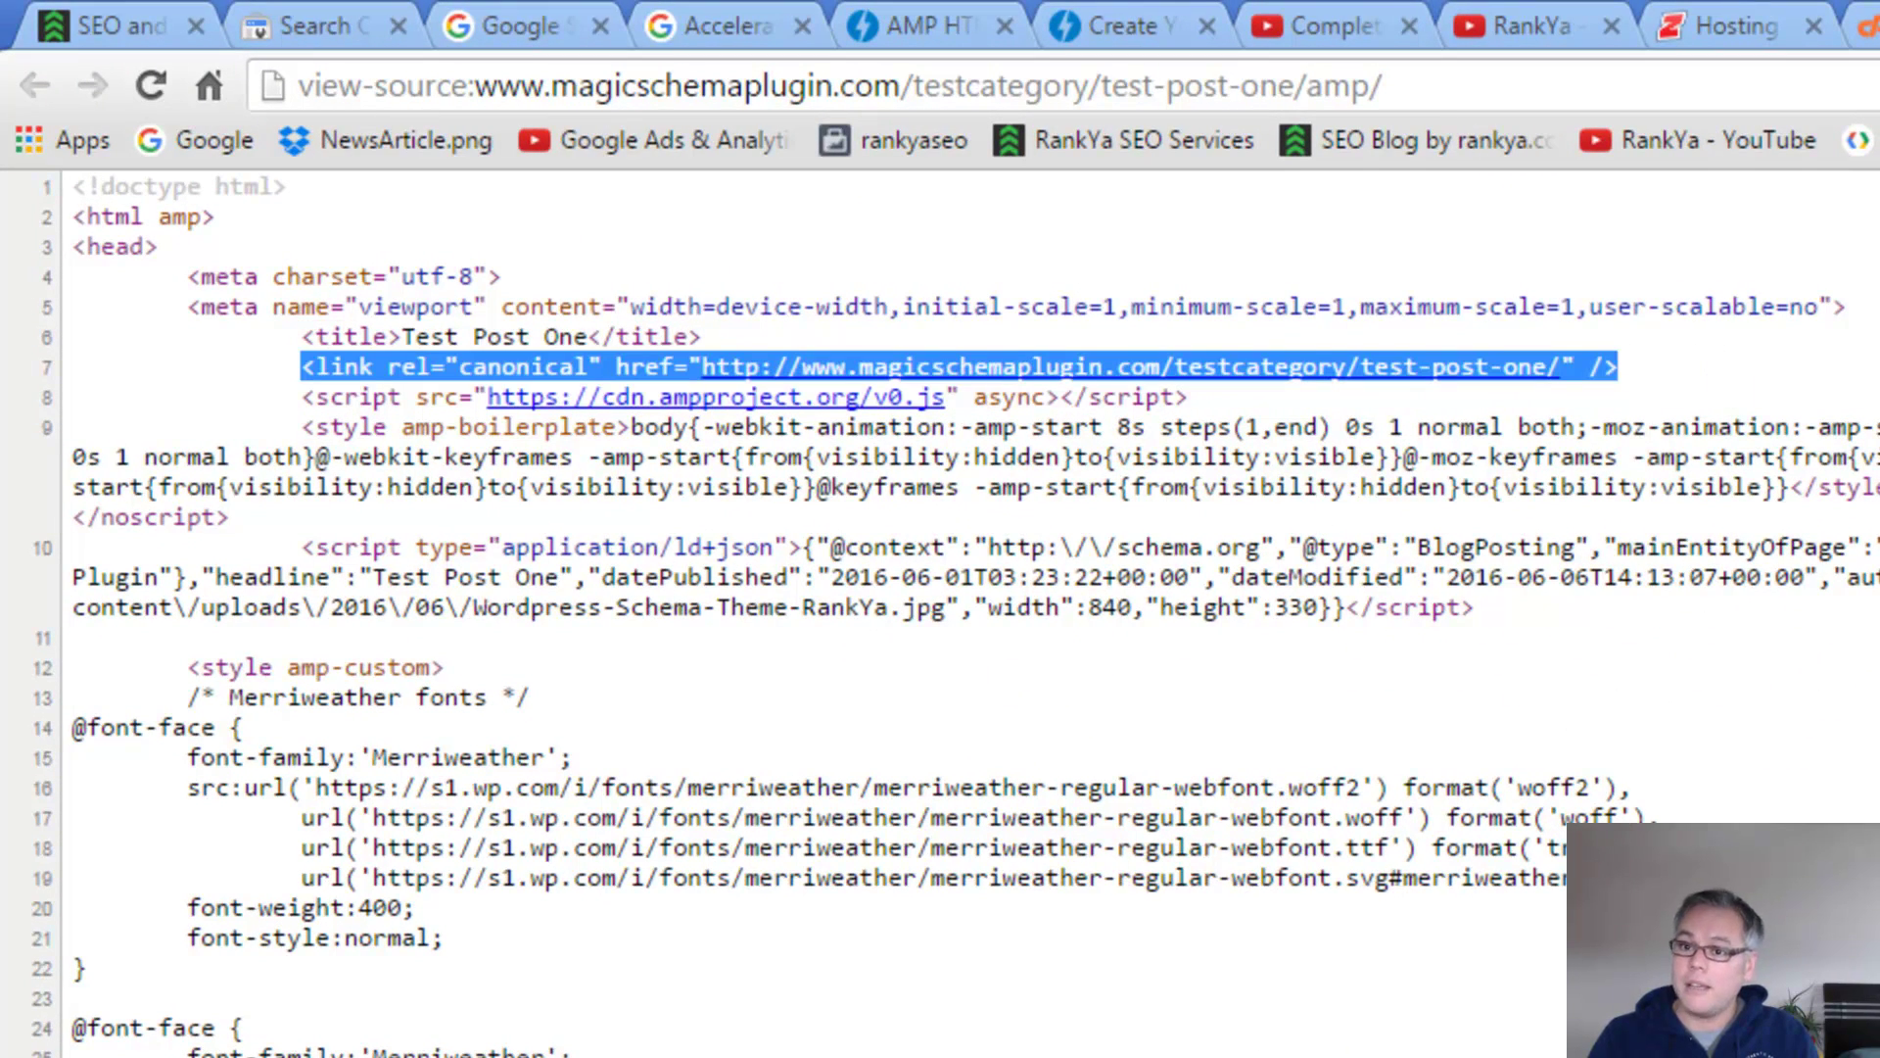
key(ctrl+Tab)
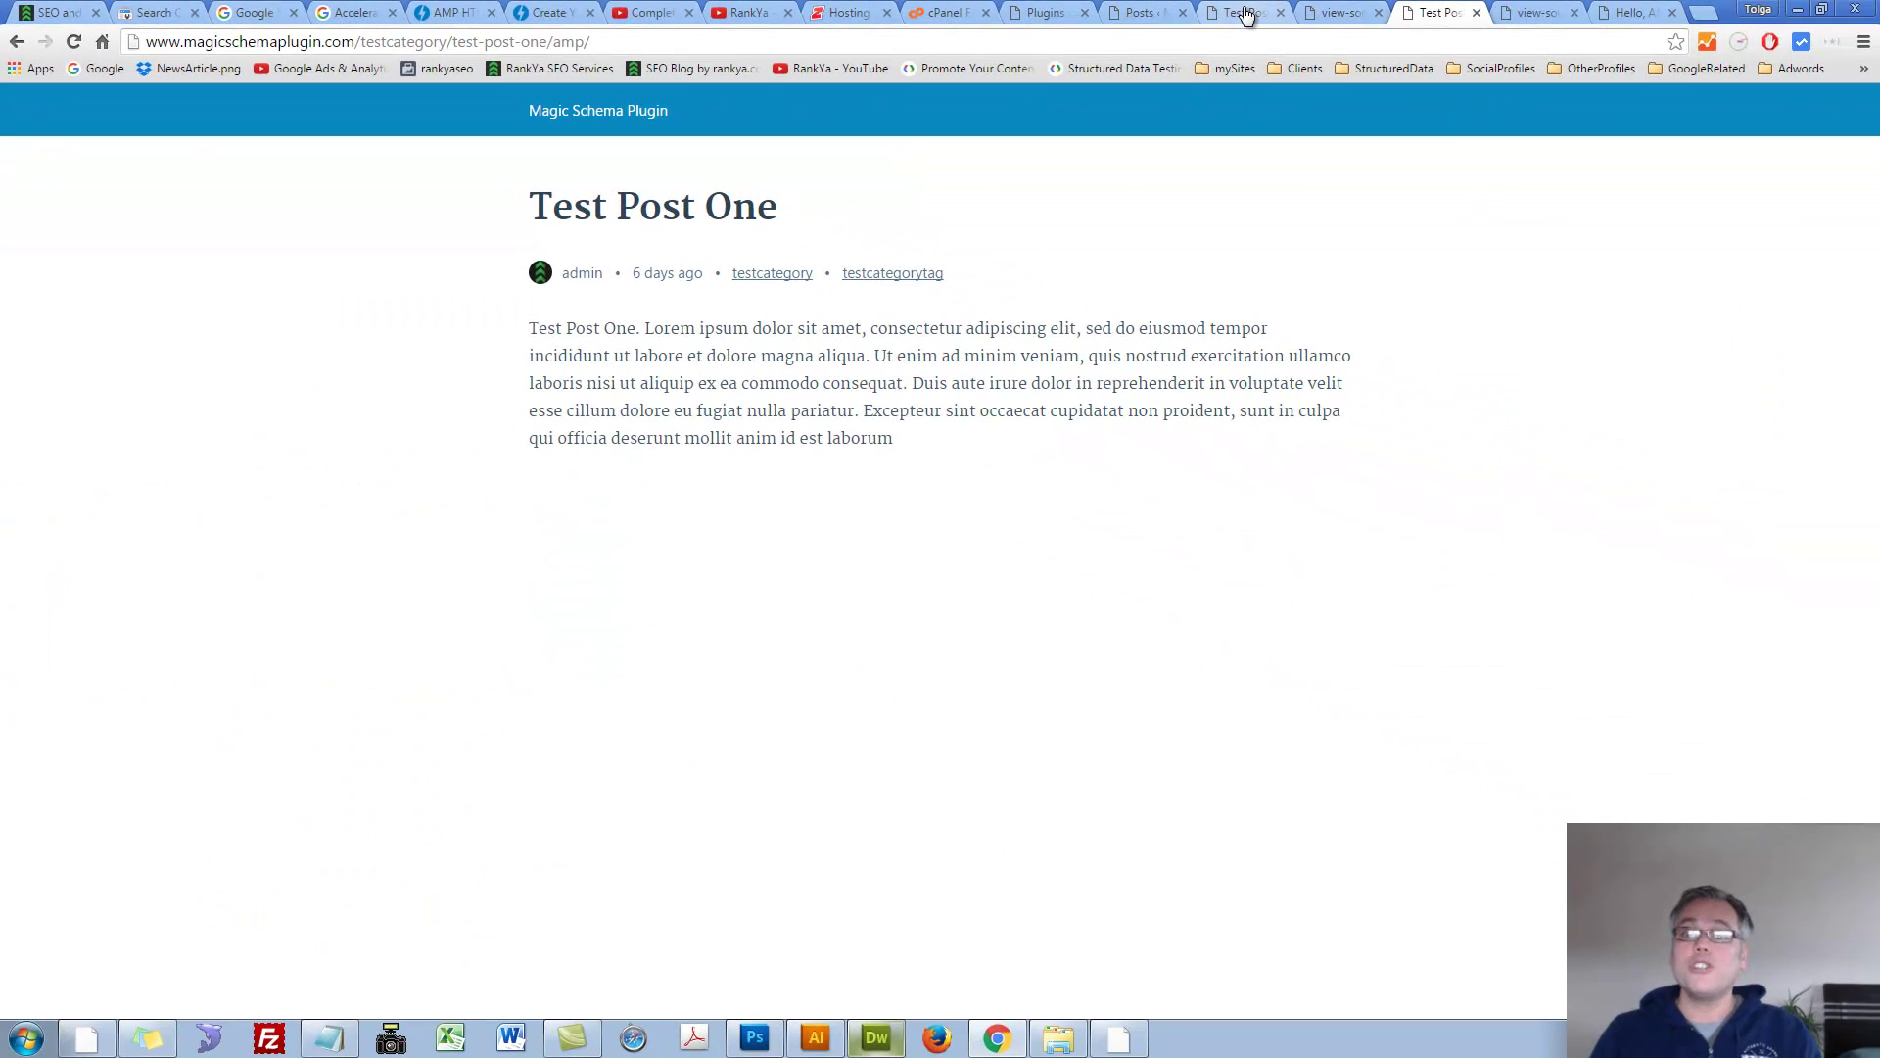
click(1245, 13)
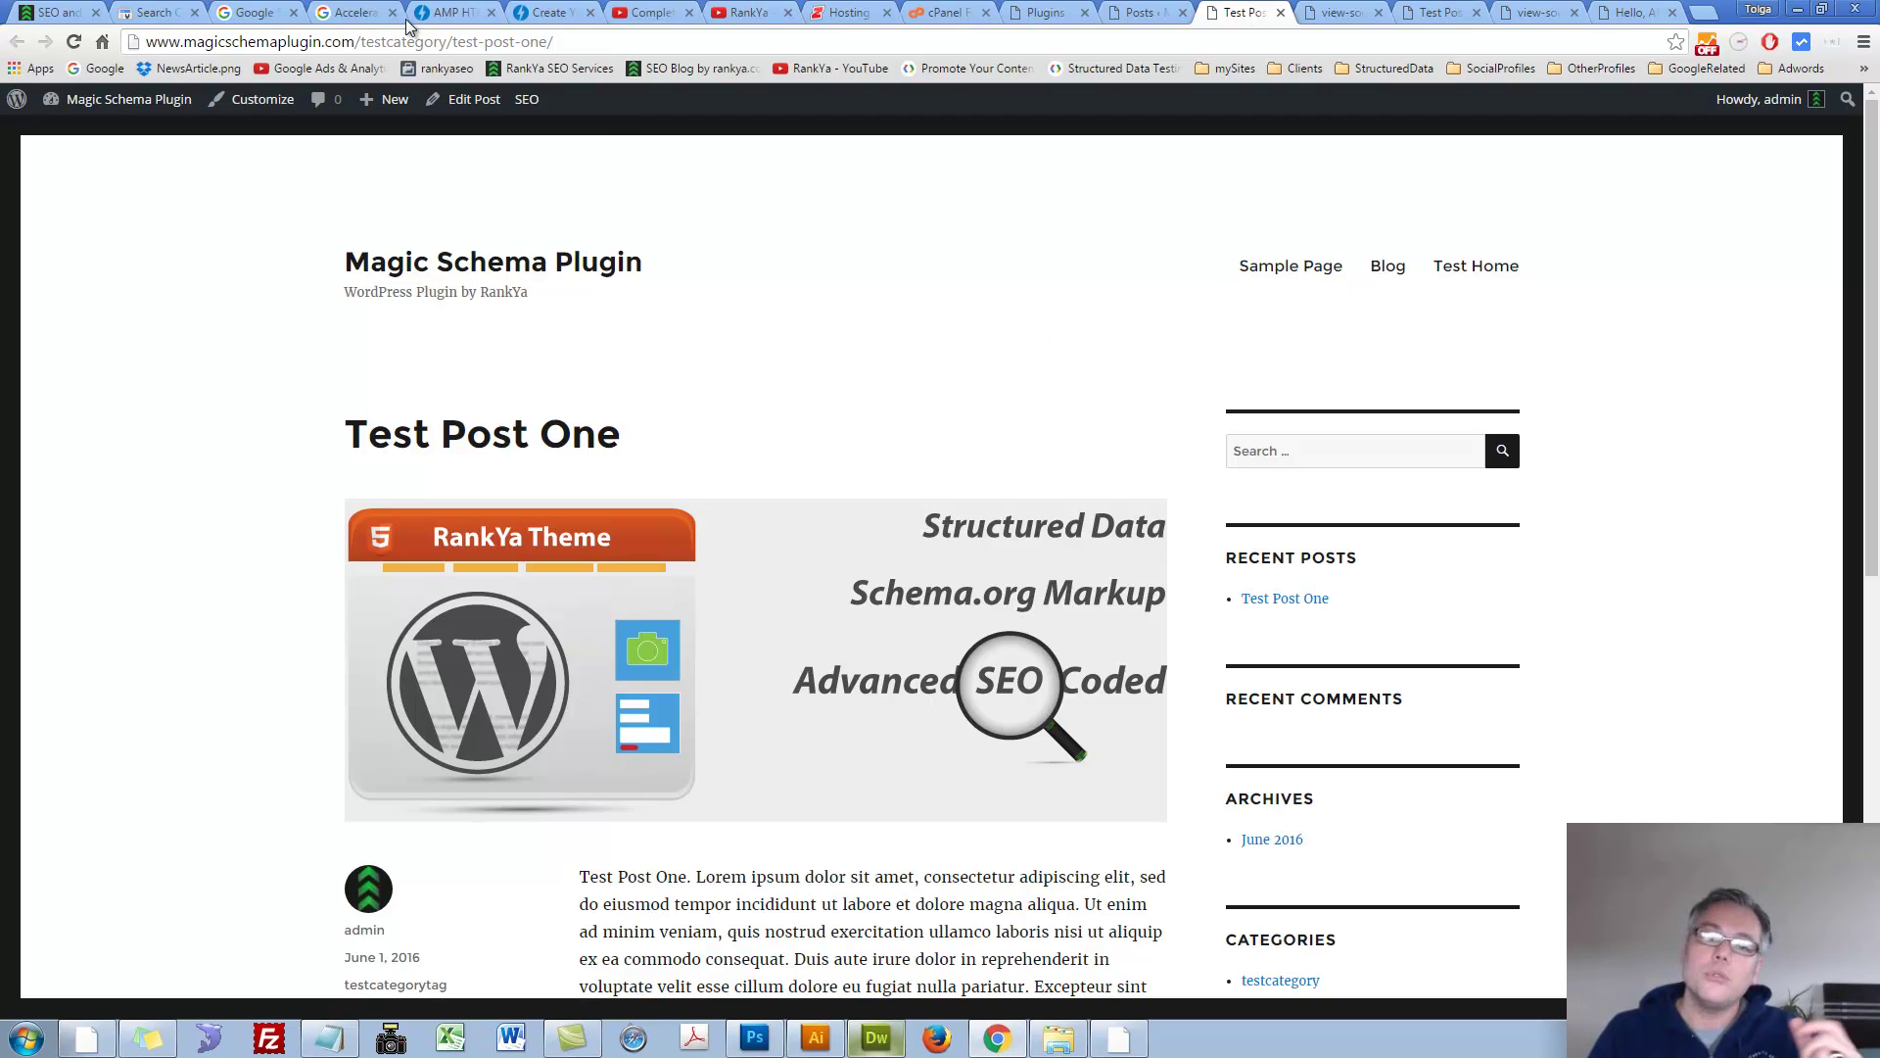
- Check the Search Console Accelerated Mobile Pages report, then move on to the RankYa YouTube channel
click(154, 13)
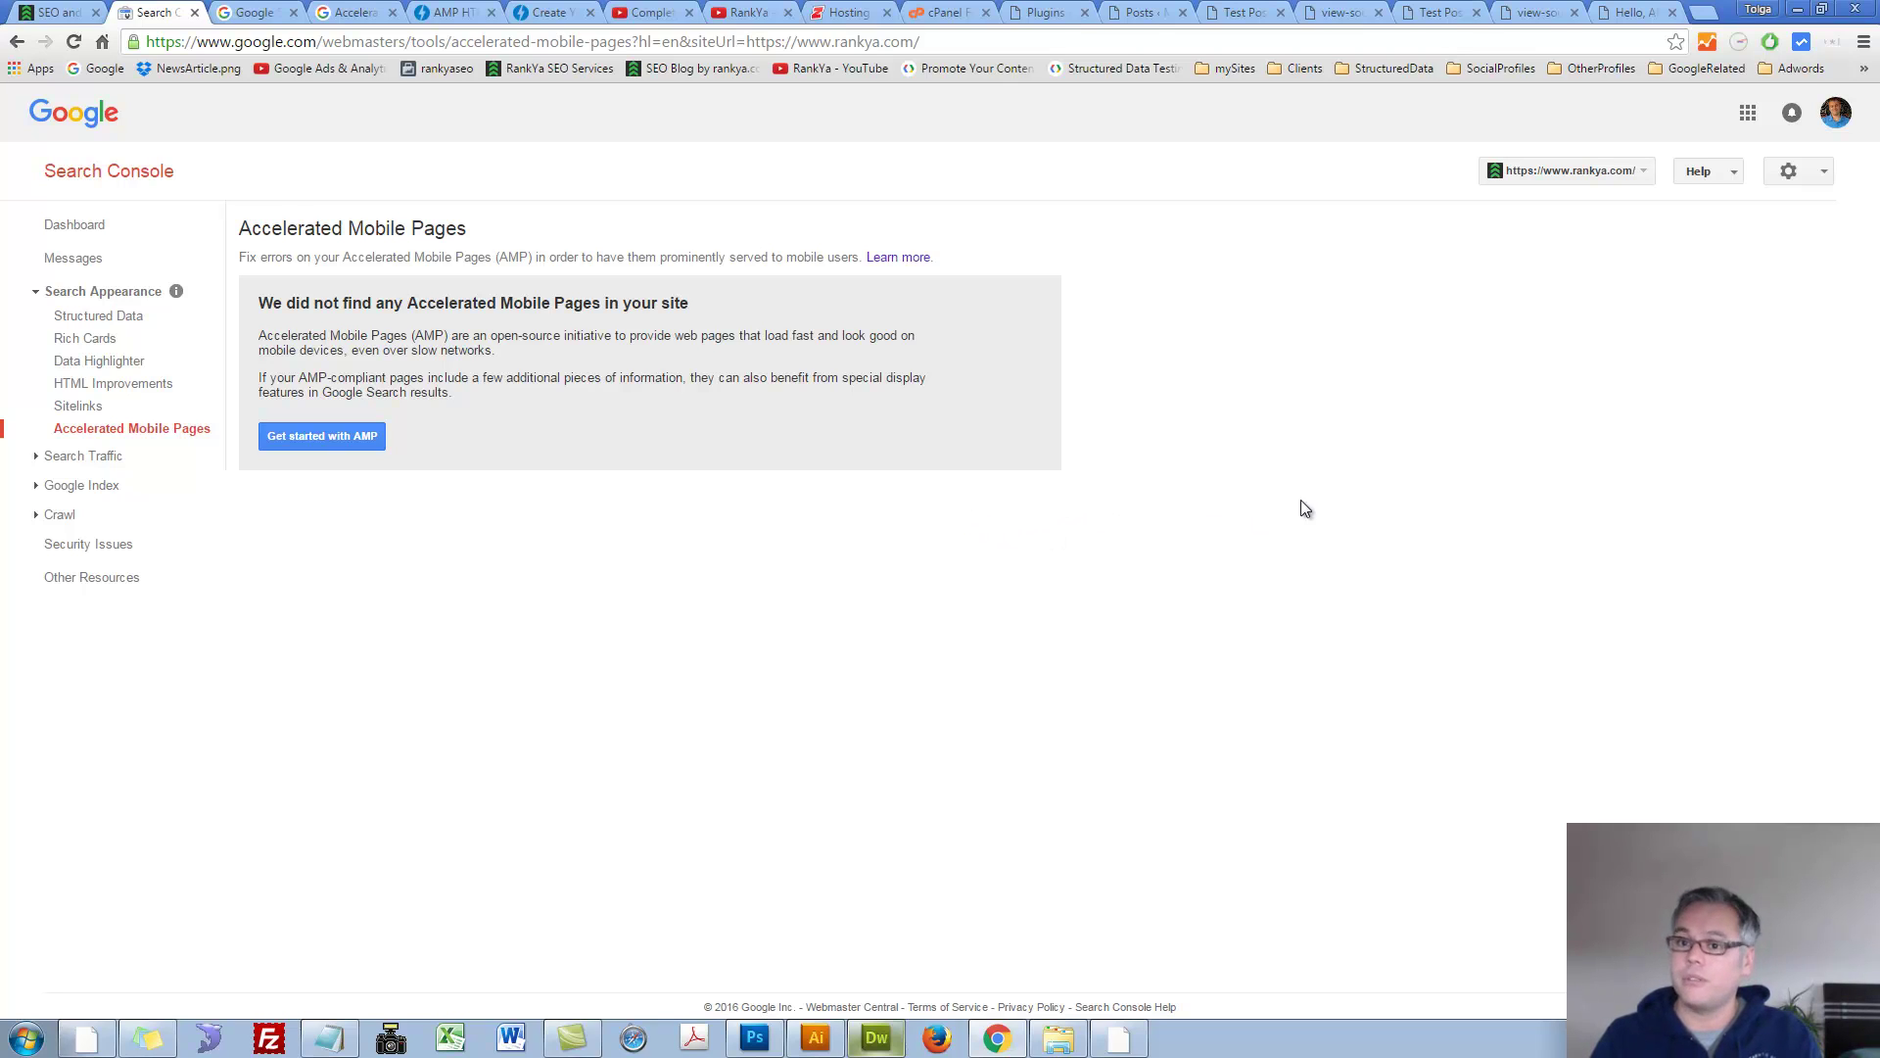
click(1435, 20)
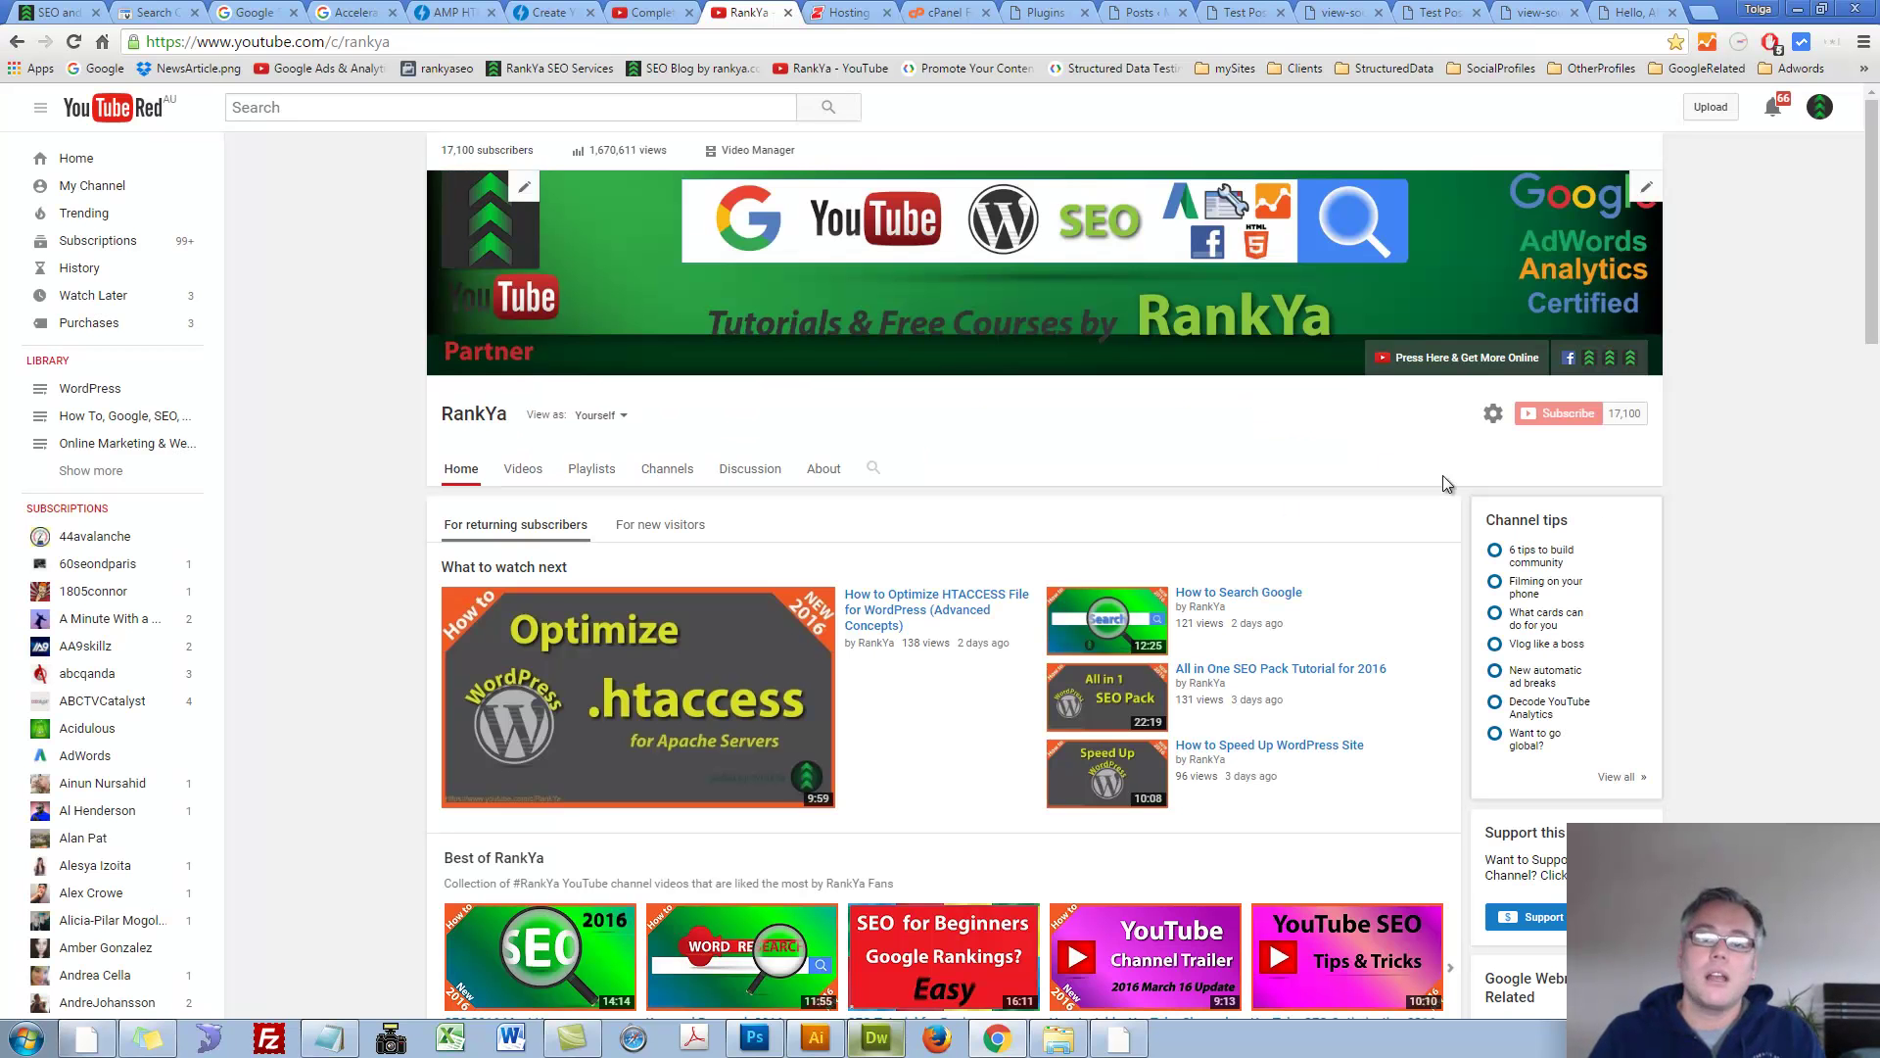
key(ctrl+8)
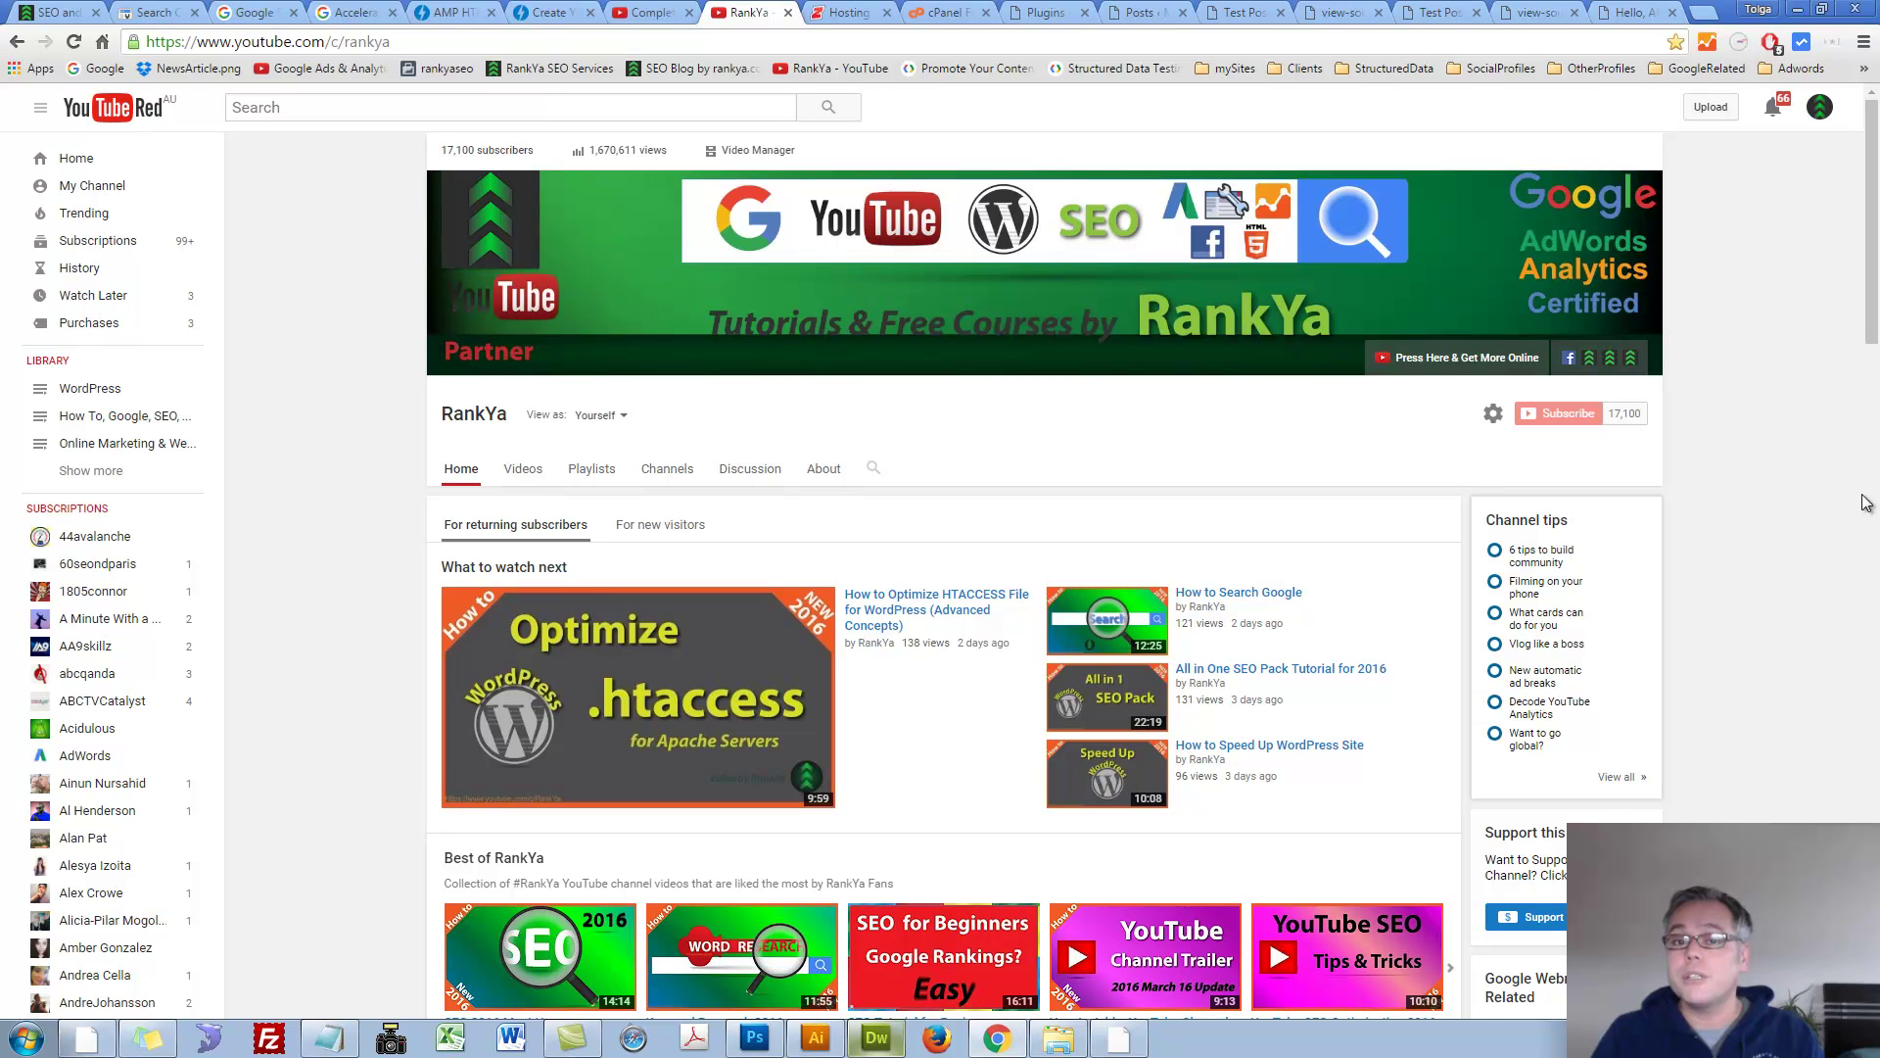